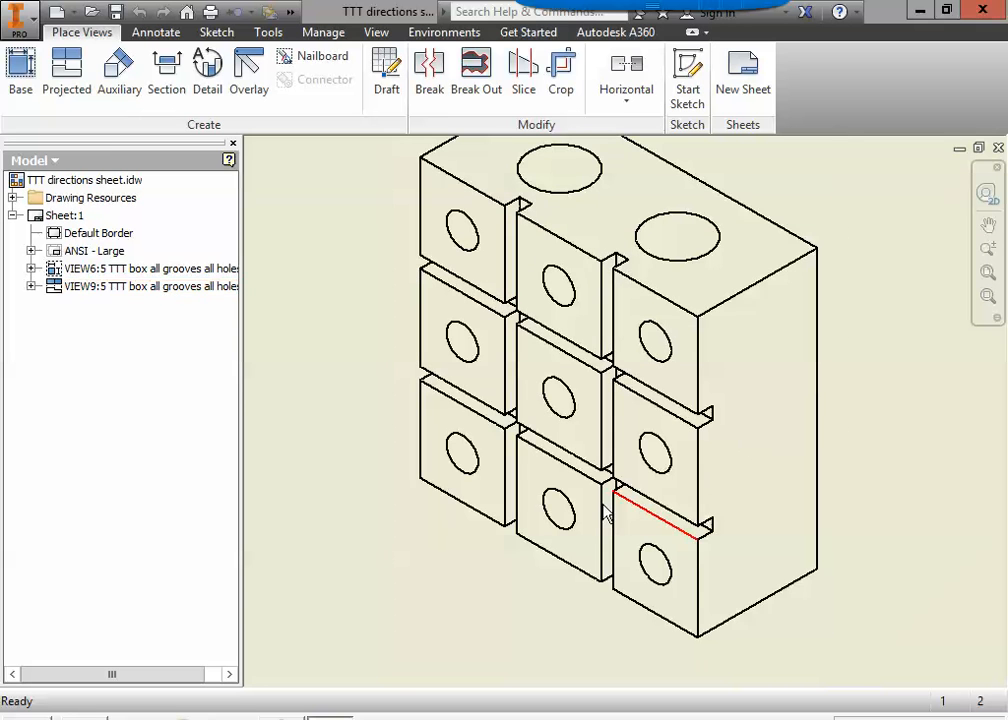
pyautogui.scroll(5, 467, 407)
pyautogui.moveTo(430, 421)
pyautogui.mouseDown(button='middle')
pyautogui.moveTo(668, 388)
pyautogui.moveTo(680, 362)
pyautogui.mouseUp(button='middle')
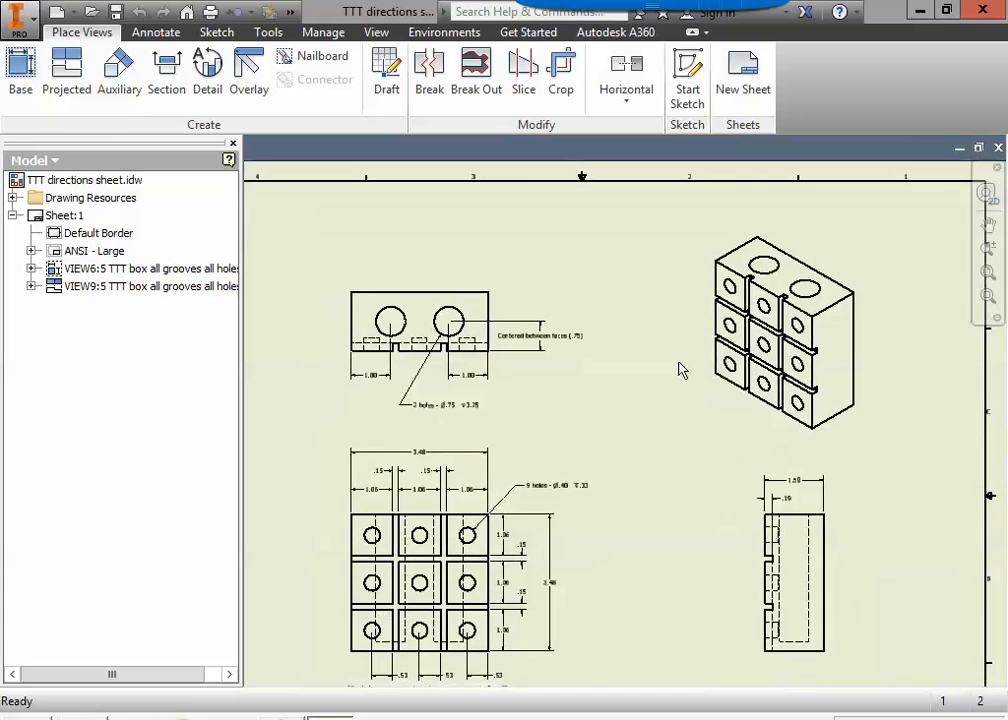
pyautogui.scroll(3, 679, 362)
pyautogui.moveTo(693, 414); pyautogui.dragTo(682, 391, button='middle')
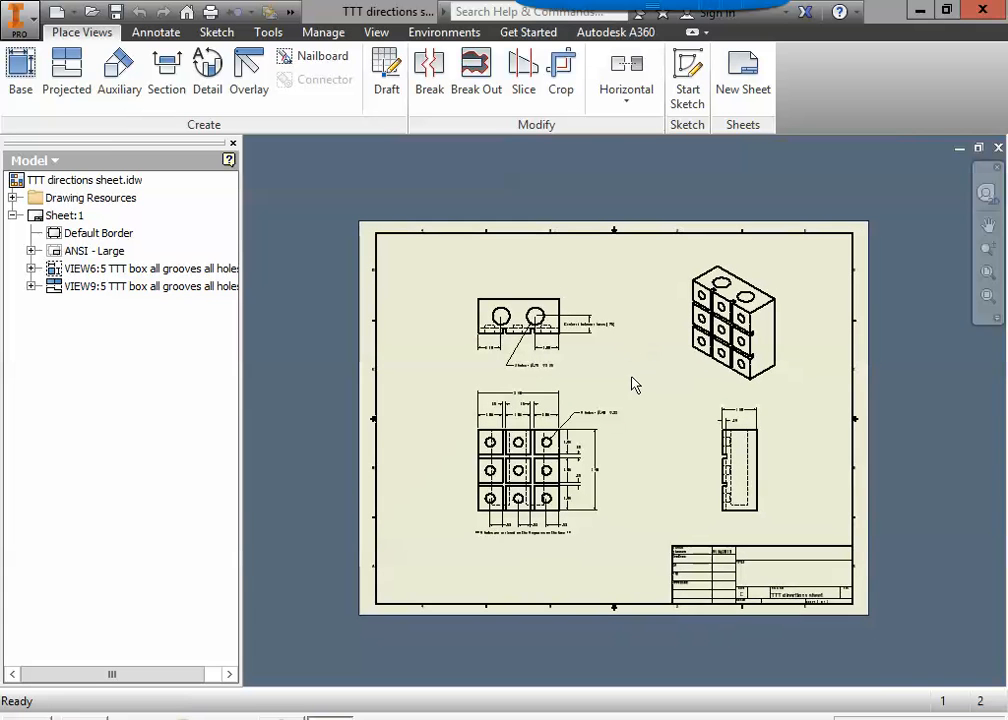
# Step: Open the existing TTT part file from the personal network drive
pyautogui.click(92, 14)
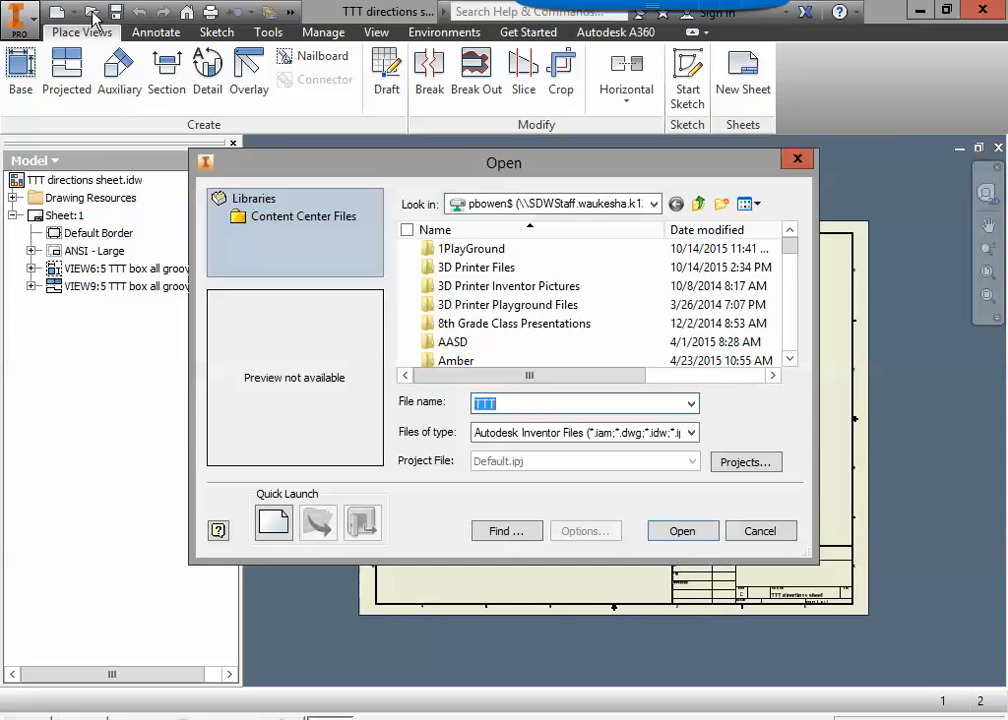
pyautogui.click(654, 204)
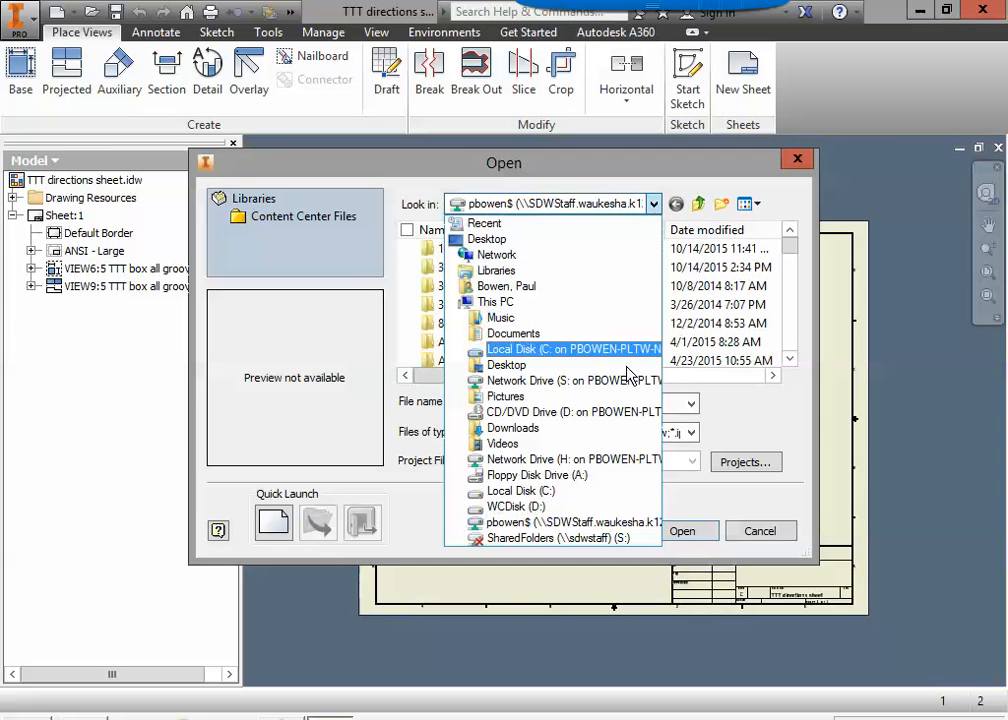
pyautogui.click(513, 523)
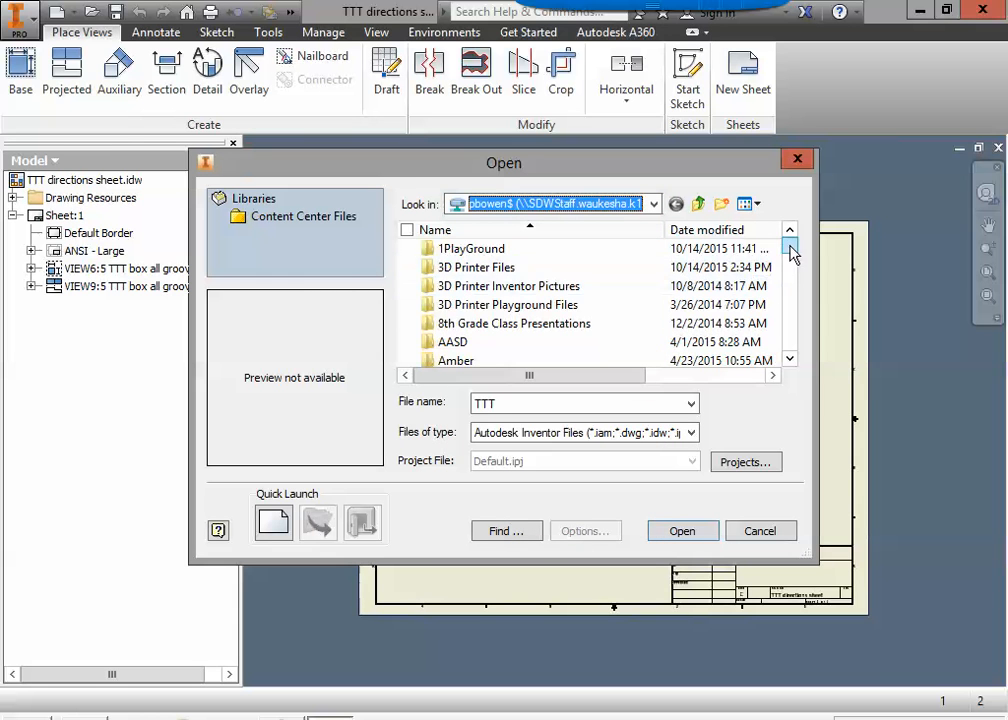
pyautogui.moveTo(790, 247); pyautogui.dragTo(792, 352)
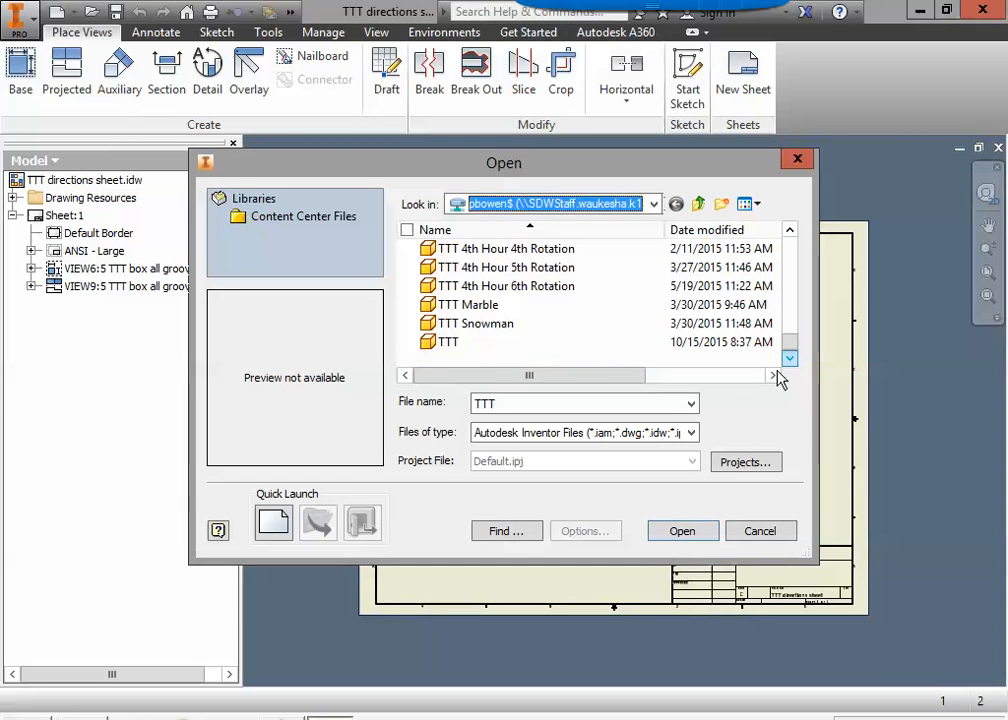
pyautogui.click(446, 343)
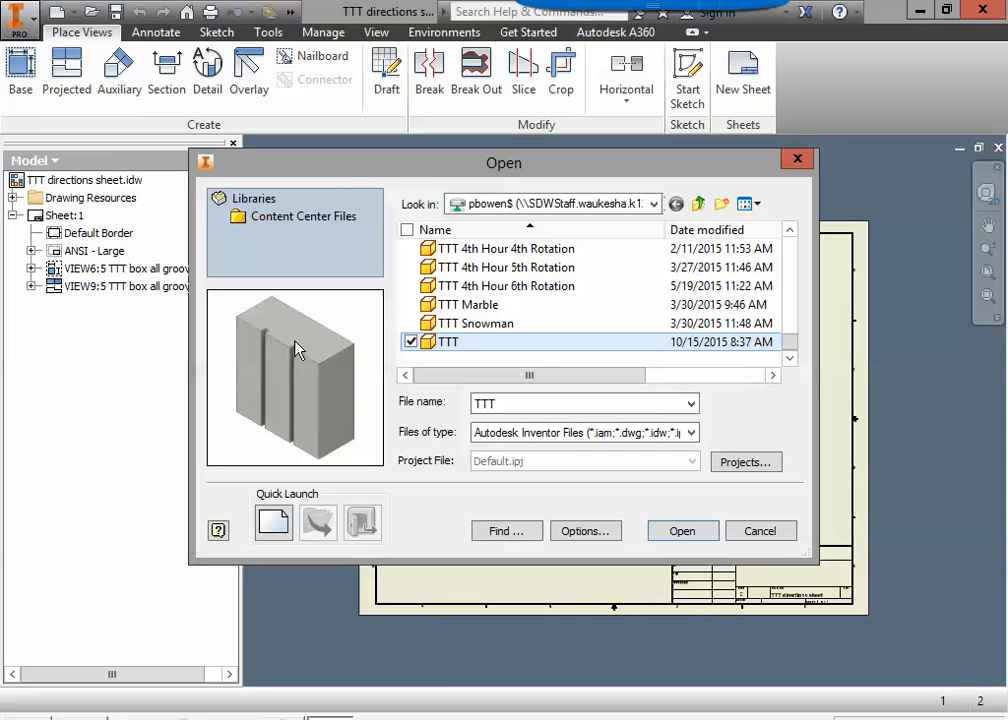
pyautogui.click(684, 531)
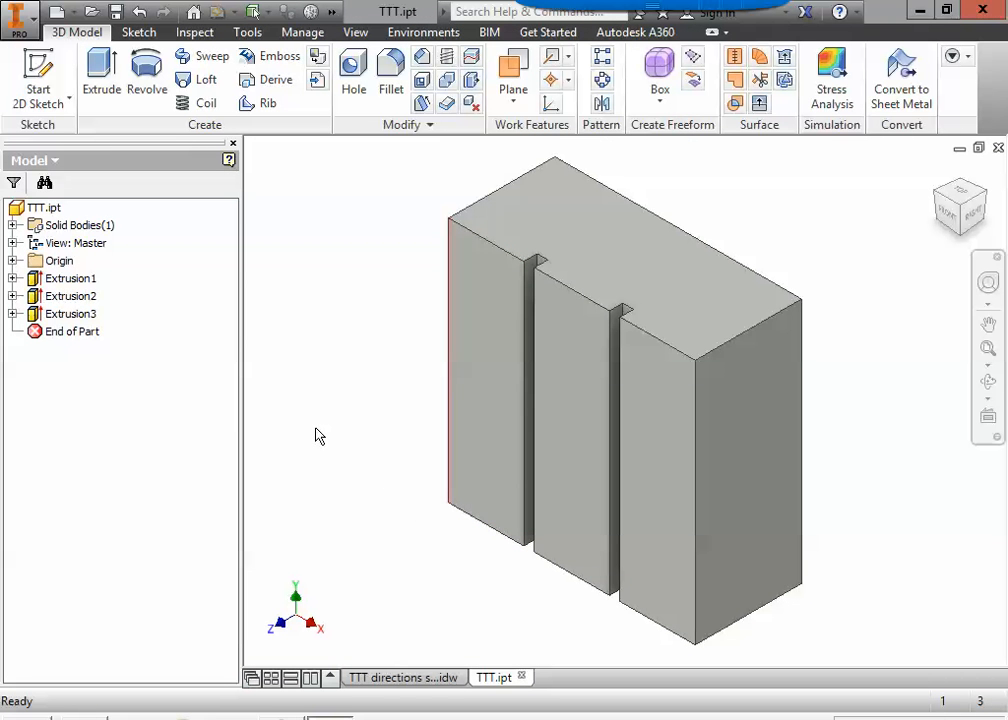
# Step: Examine the groove widths and spacing in the front view of the TTT directions sheet, and return to the TTT.ipt part
pyautogui.click(405, 677)
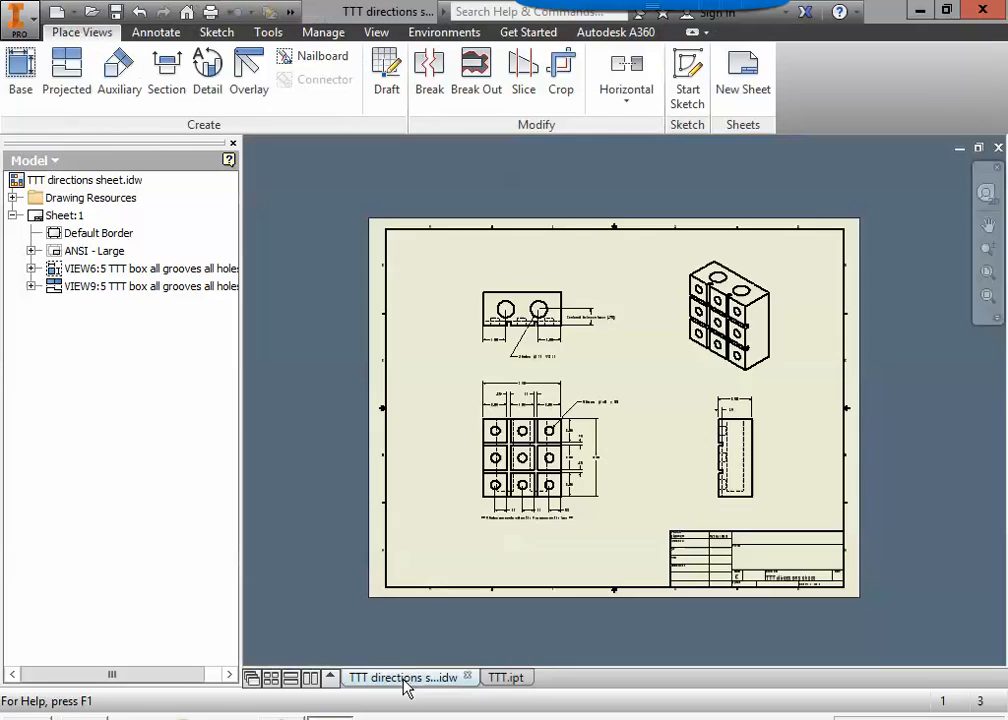
pyautogui.scroll(3, 525, 445)
pyautogui.scroll(3, 535, 441)
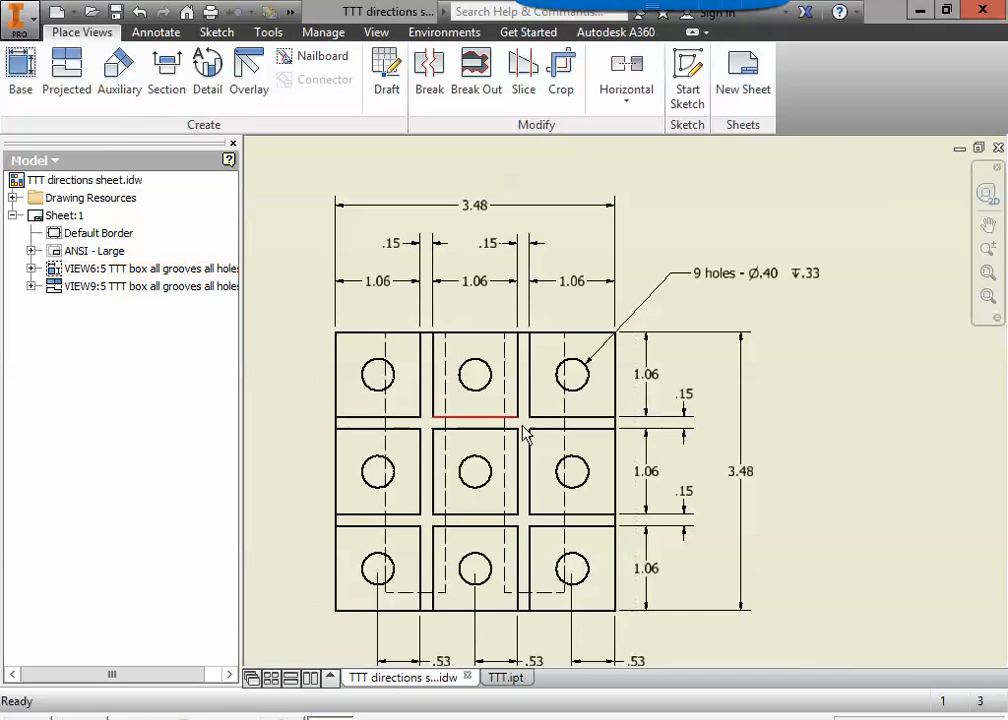
pyautogui.click(686, 432)
pyautogui.moveTo(683, 449); pyautogui.dragTo(702, 427, button='middle')
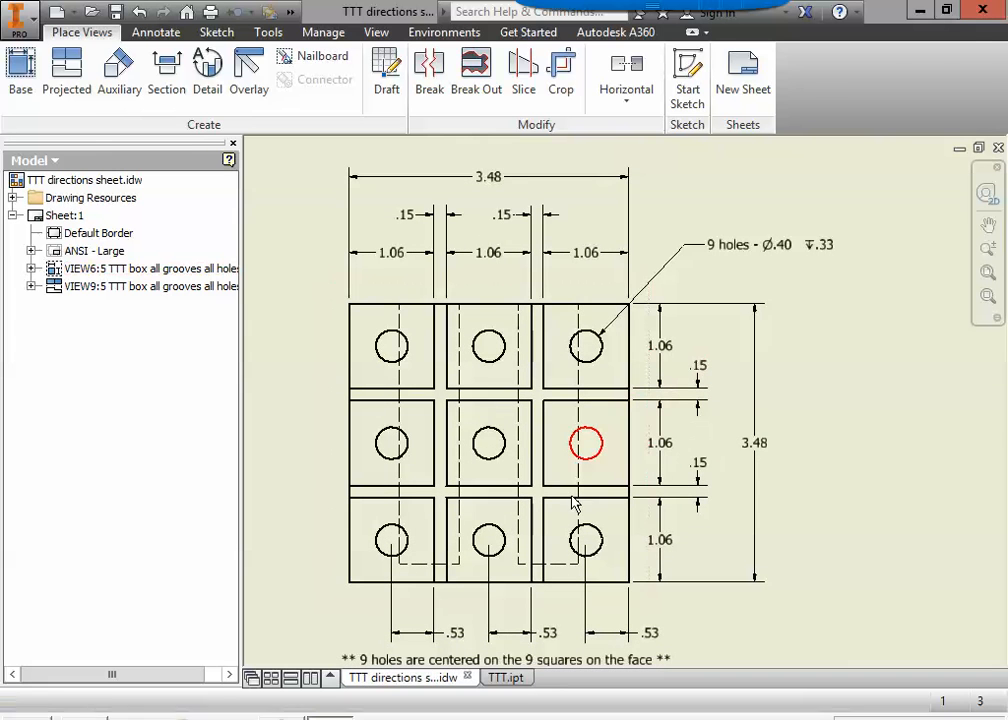
pyautogui.click(512, 679)
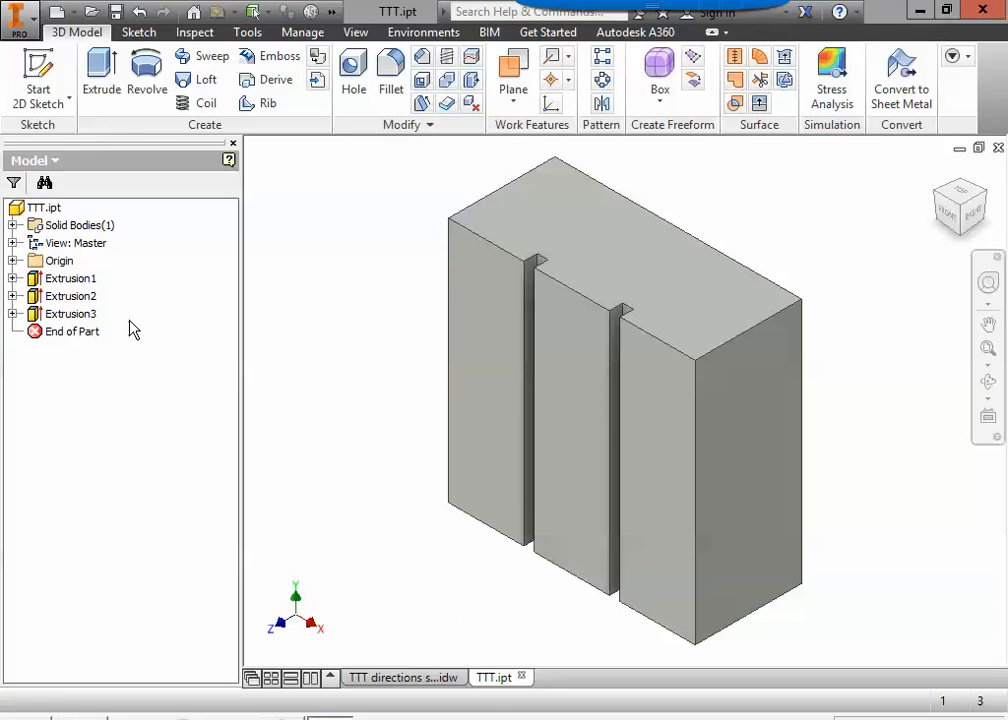
# Step: Start a 2D sketch on the block's front face, on the section left of the vertical grooves
pyautogui.click(52, 70)
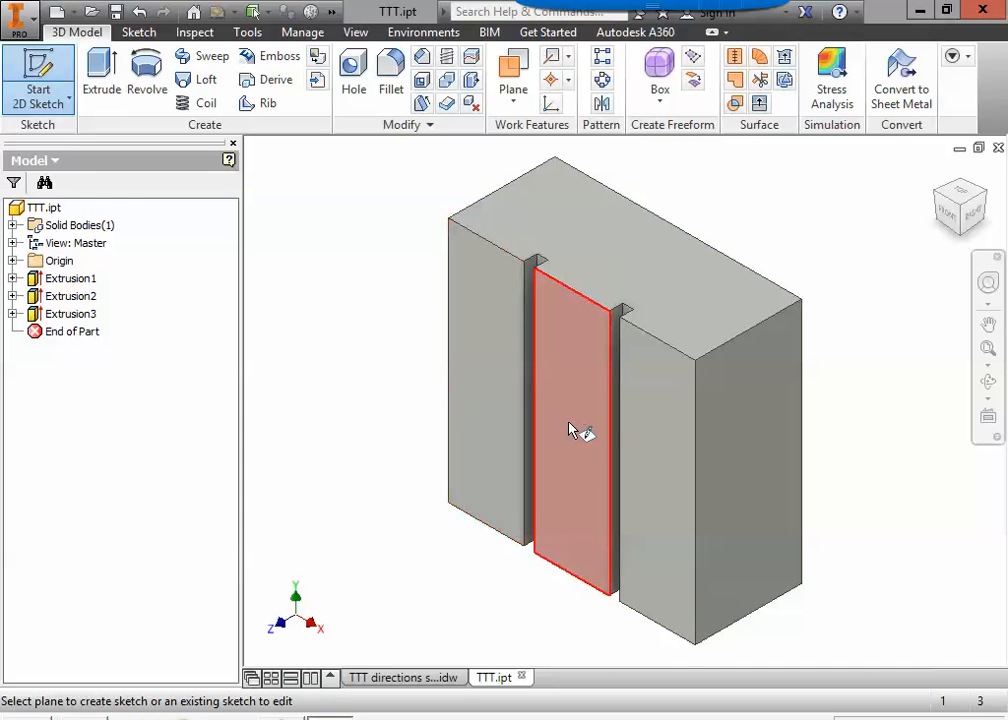
pyautogui.click(481, 386)
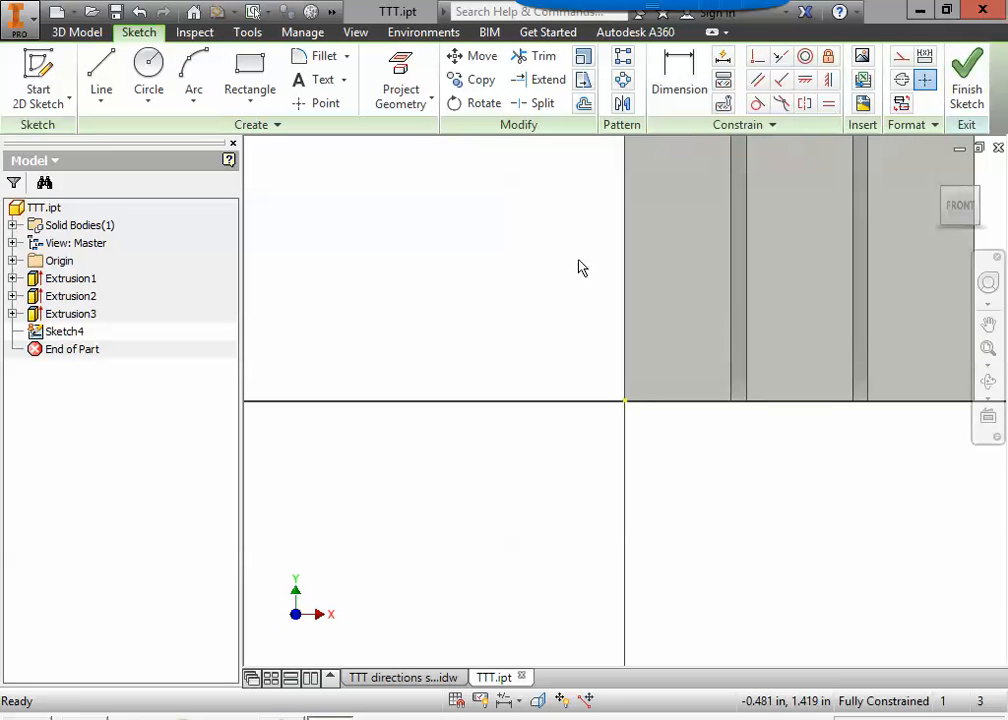
pyautogui.moveTo(578, 265); pyautogui.dragTo(412, 434, button='middle')
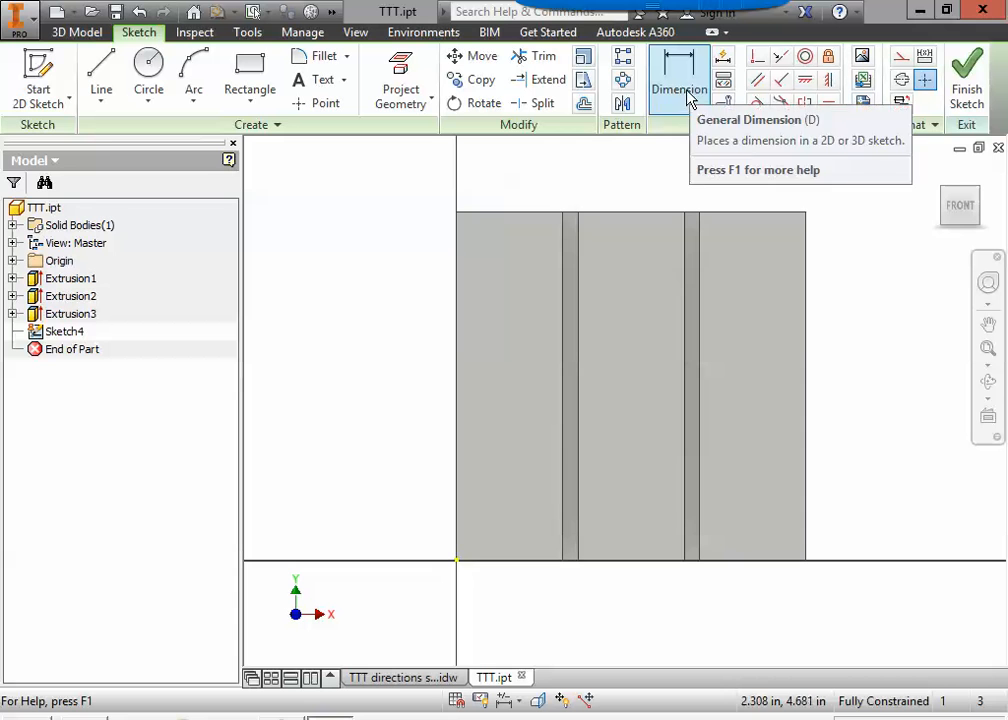
# Step: Sketch a horizontal rectangle 0.15 in high and about 5.16 in wide, spanning past both sides of the block
pyautogui.click(253, 78)
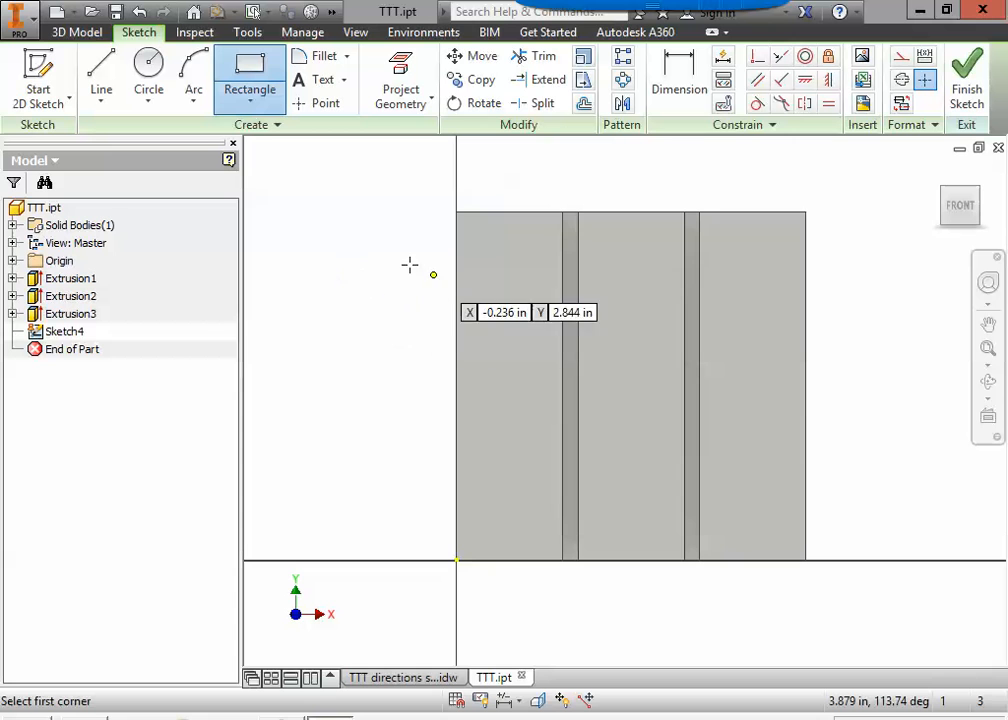
pyautogui.click(358, 284)
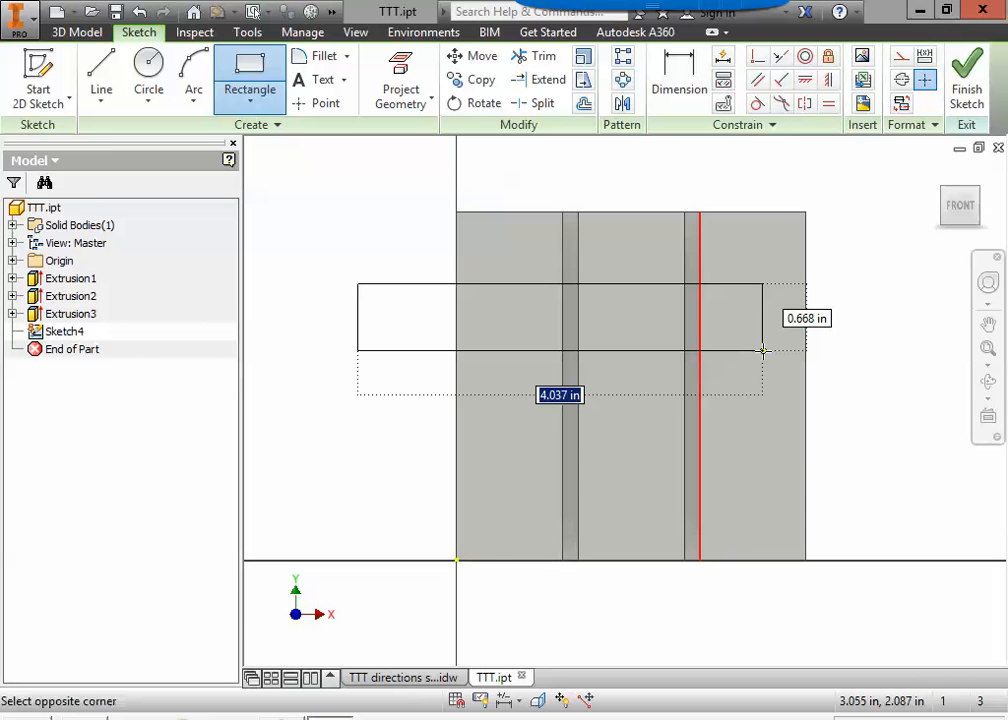
pyautogui.press('Tab')
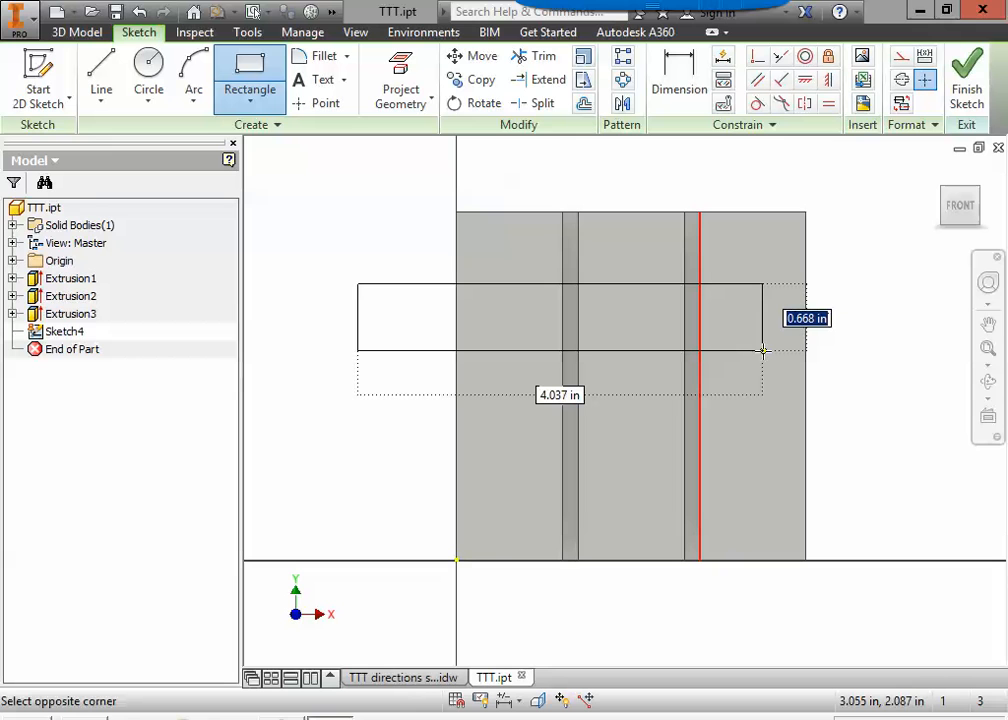
pyautogui.write('.15')
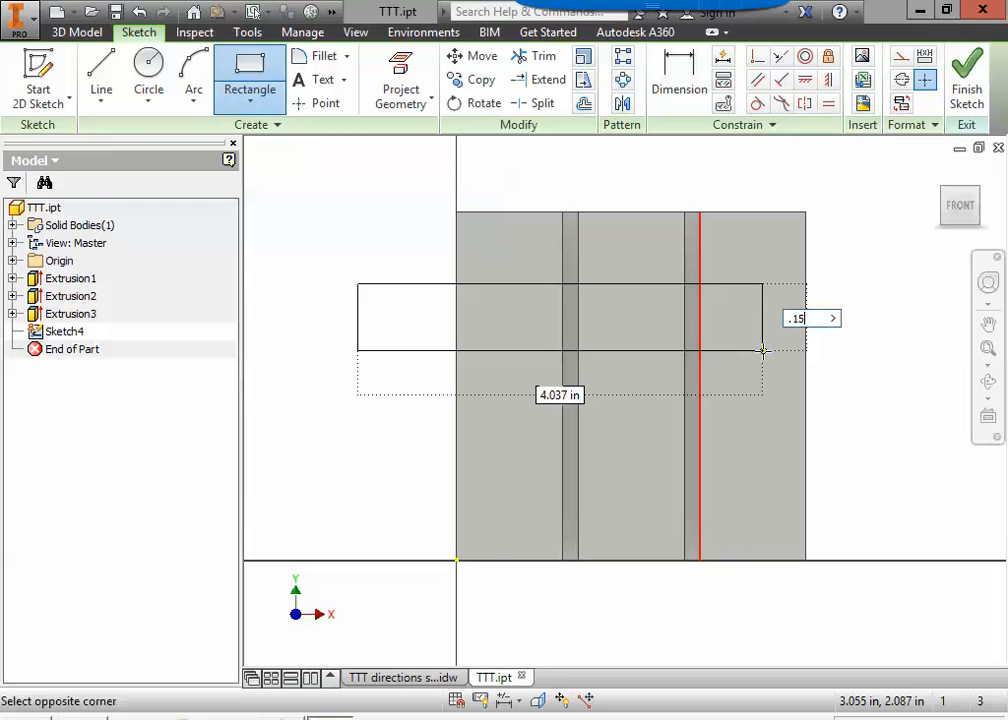
pyautogui.press('Tab')
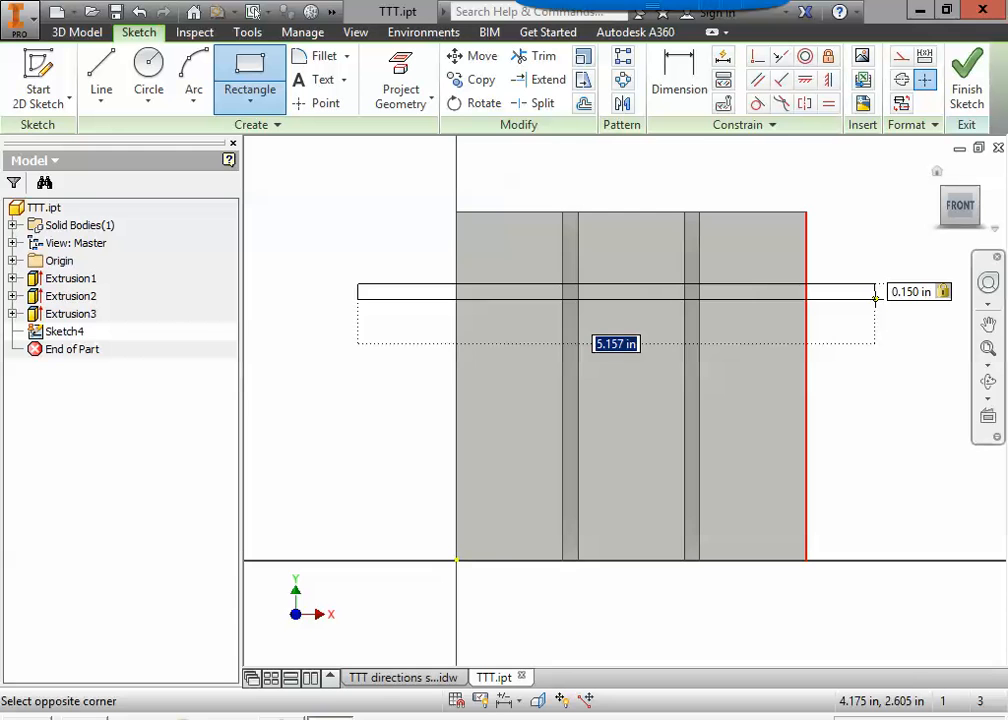
pyautogui.click(875, 297)
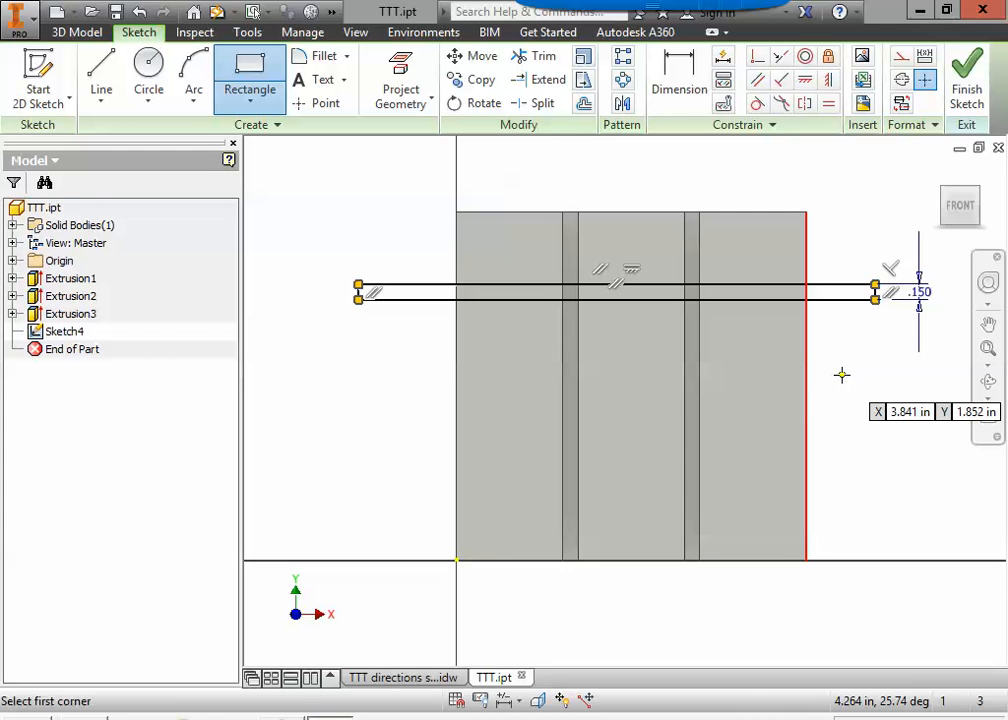
pyautogui.press('Escape')
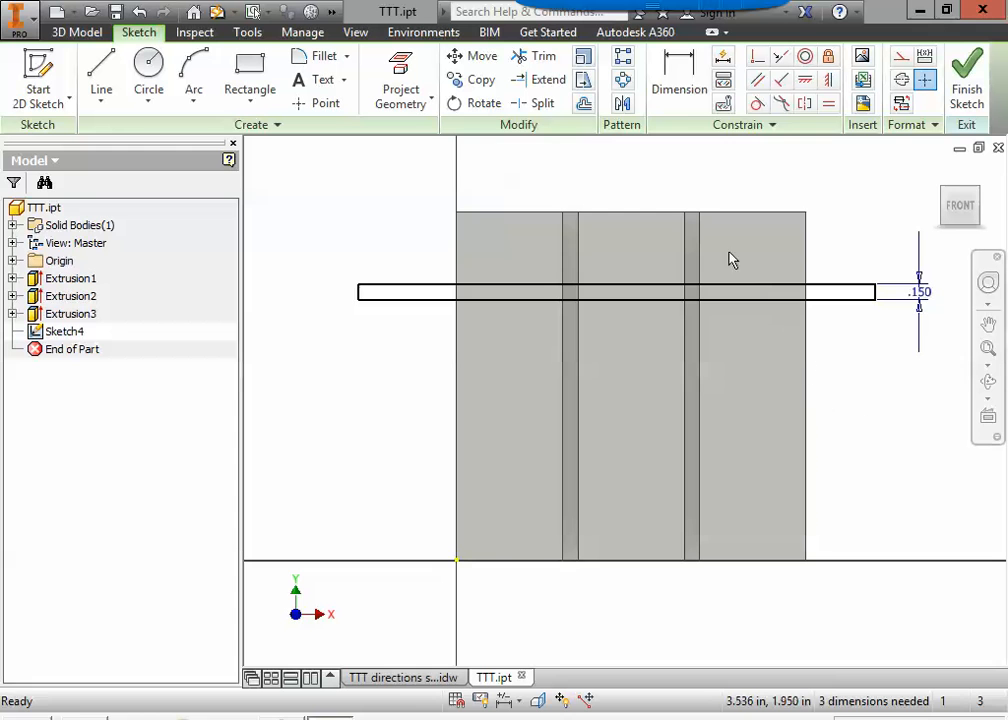
# Step: Dimension the rectangle's upper edge 1.06 in below the block's top edge and finish the sketch
pyautogui.click(681, 88)
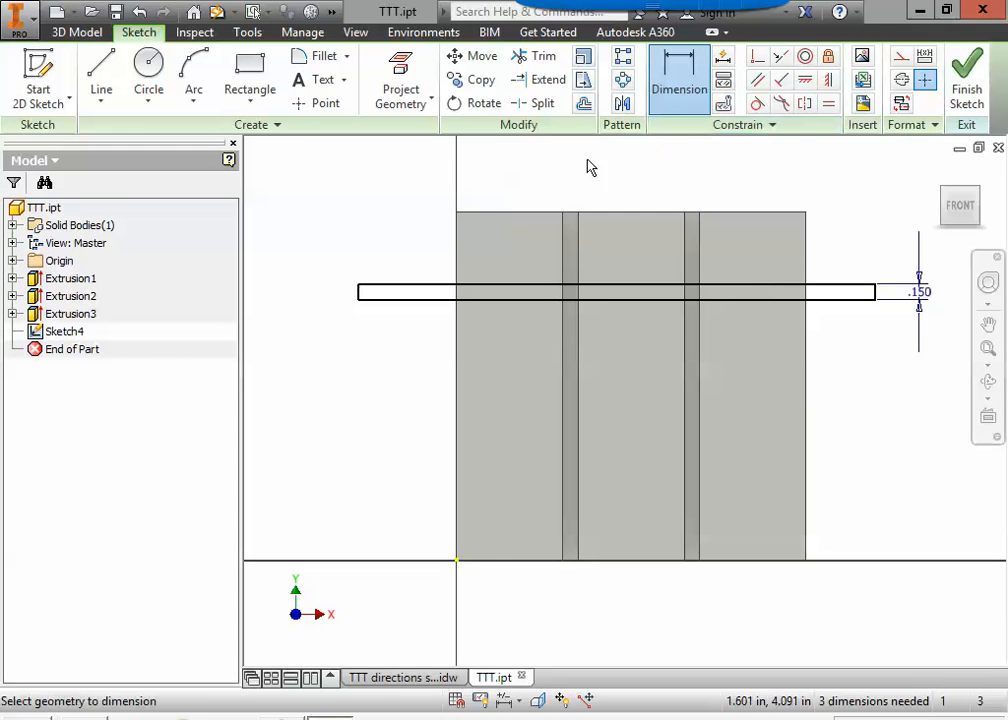
pyautogui.click(532, 214)
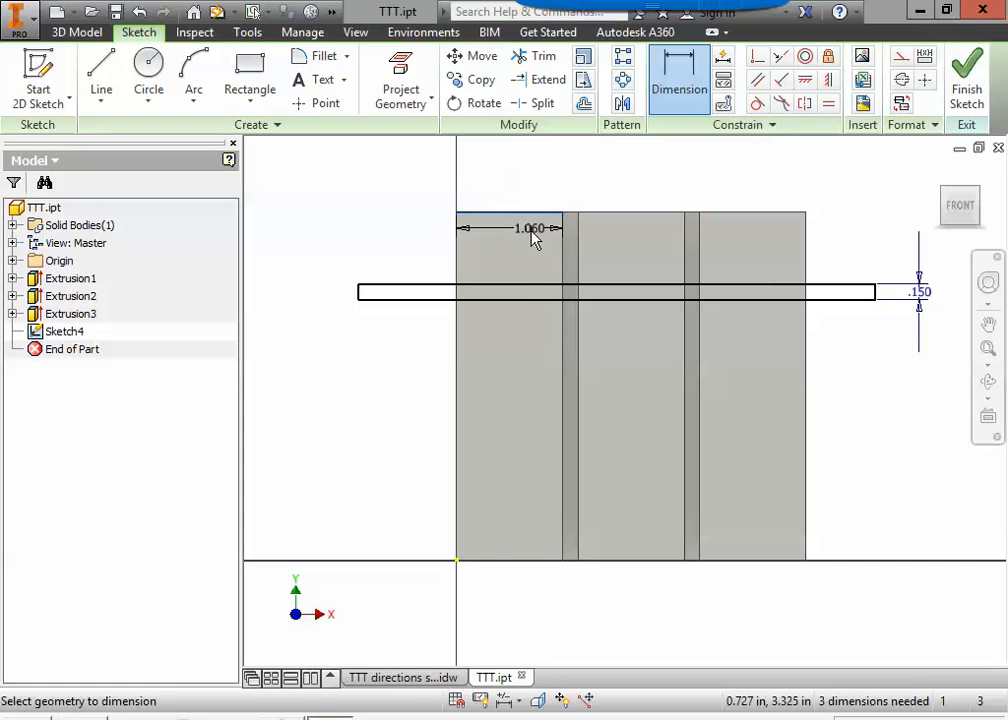
pyautogui.click(516, 290)
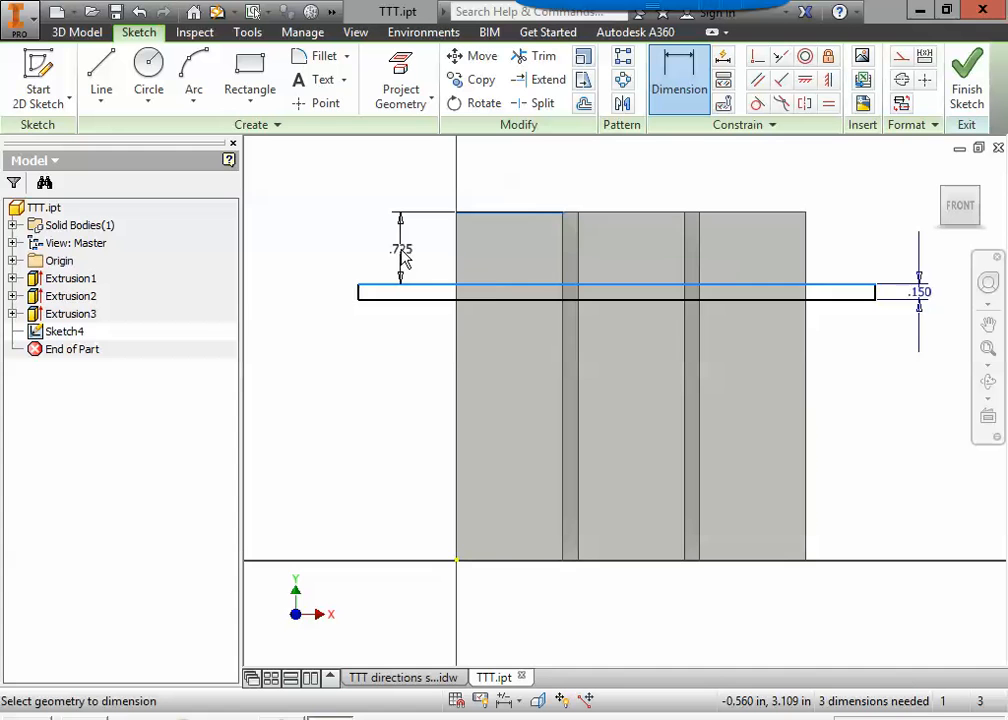
pyautogui.click(401, 258)
pyautogui.moveTo(433, 297); pyautogui.dragTo(430, 416)
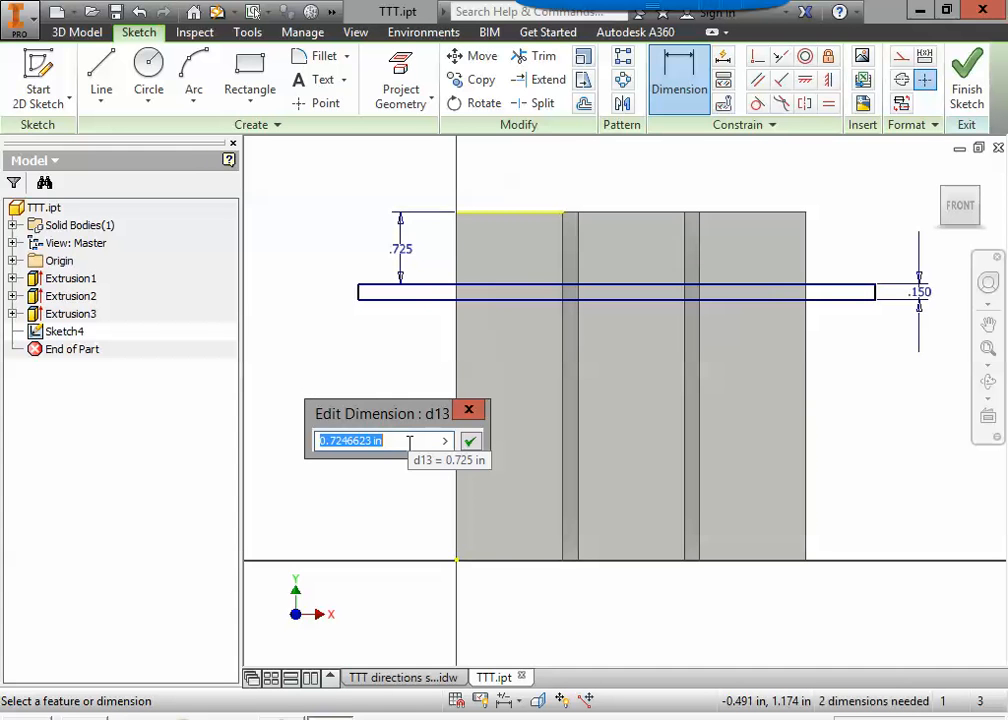
pyautogui.write('1')
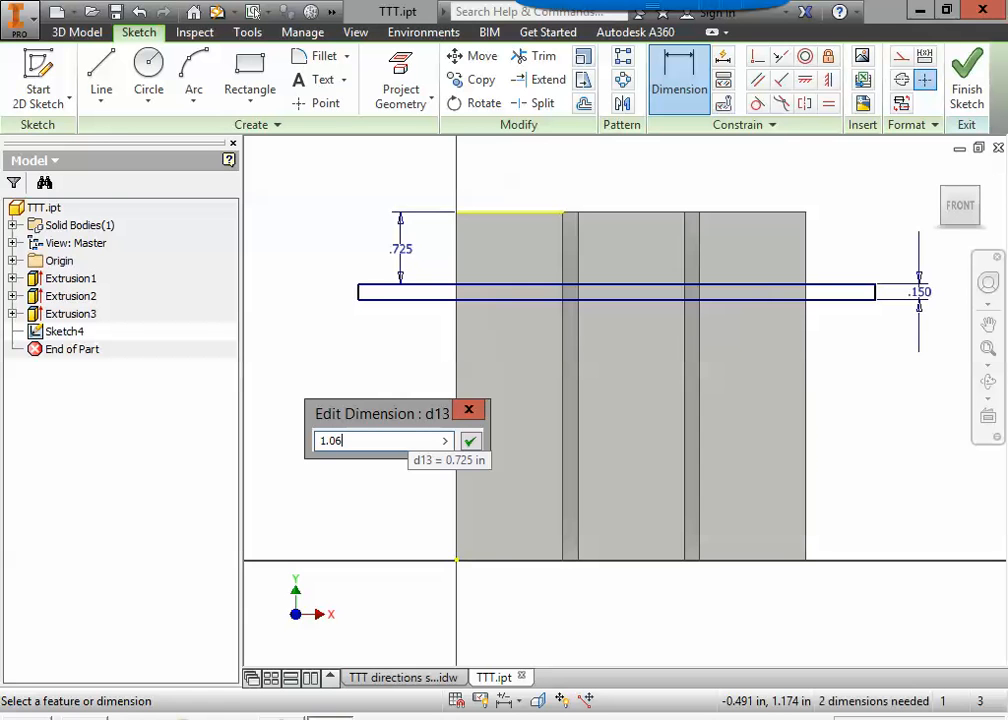
pyautogui.write('.06')
pyautogui.press('Return')
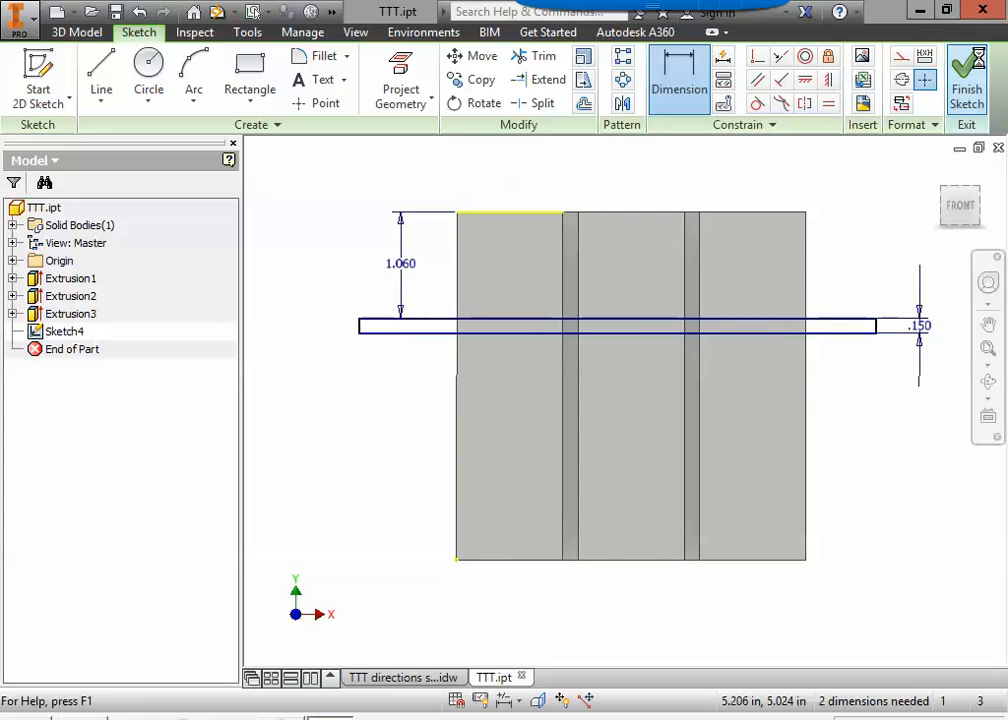
pyautogui.click(968, 78)
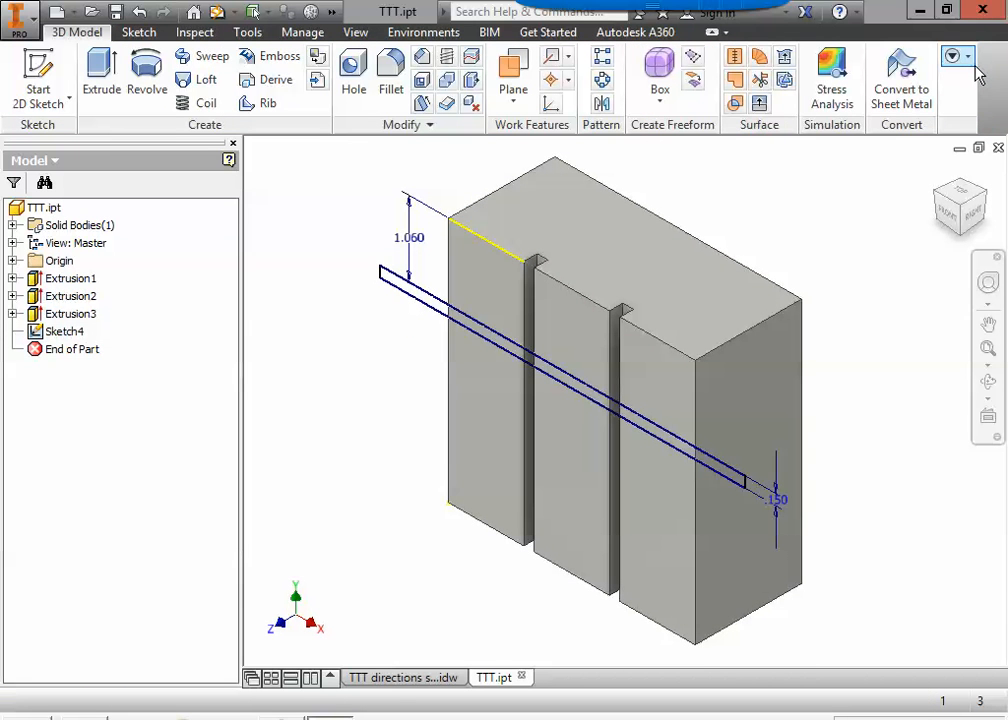
# Step: Set up an Extrude of the groove rectangle as a cut directed into the block
pyautogui.click(108, 88)
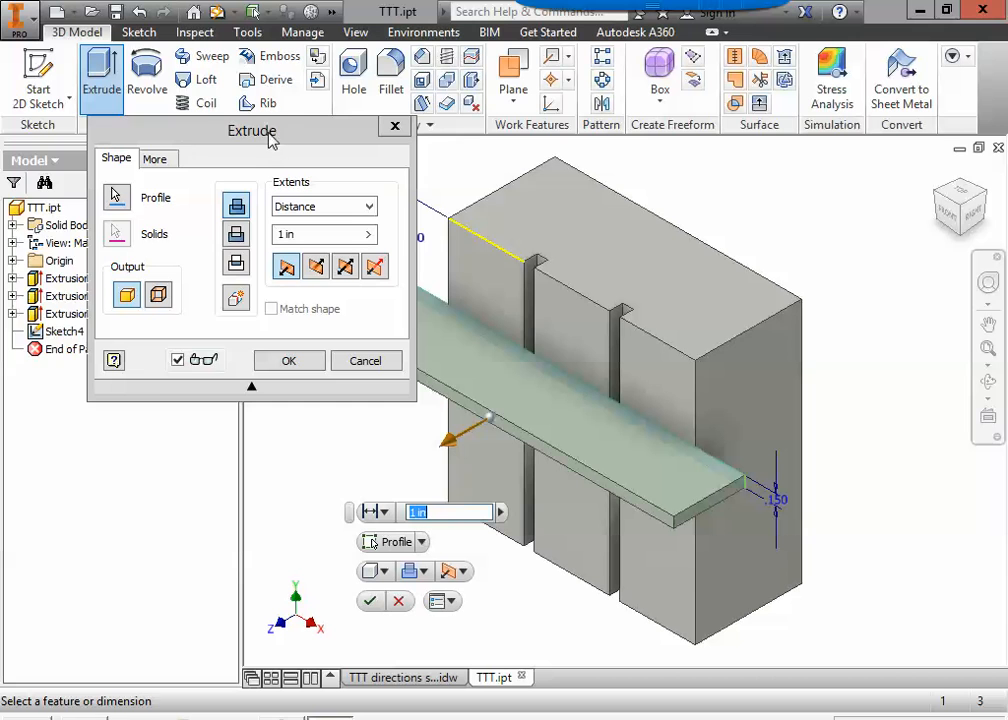
pyautogui.moveTo(270, 140); pyautogui.dragTo(206, 129)
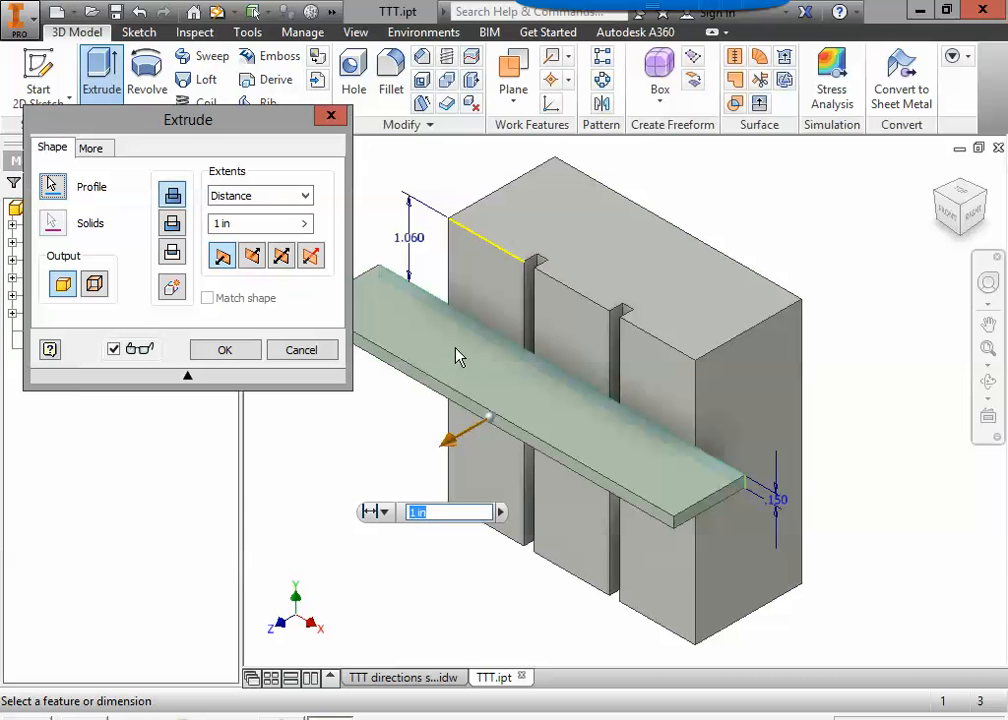
pyautogui.click(172, 224)
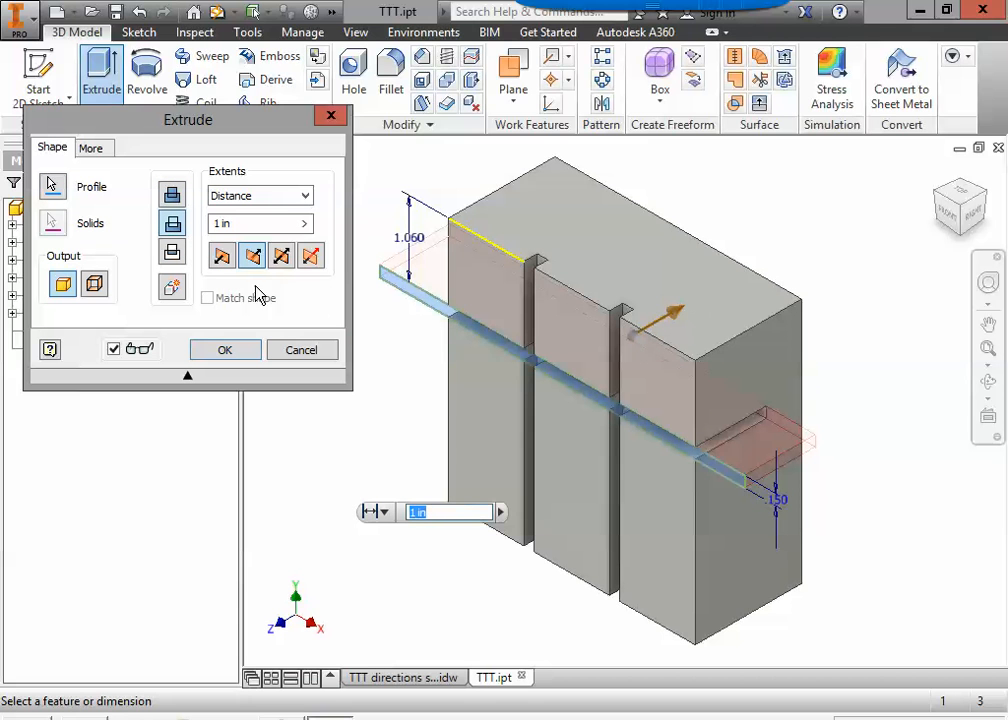
pyautogui.click(221, 258)
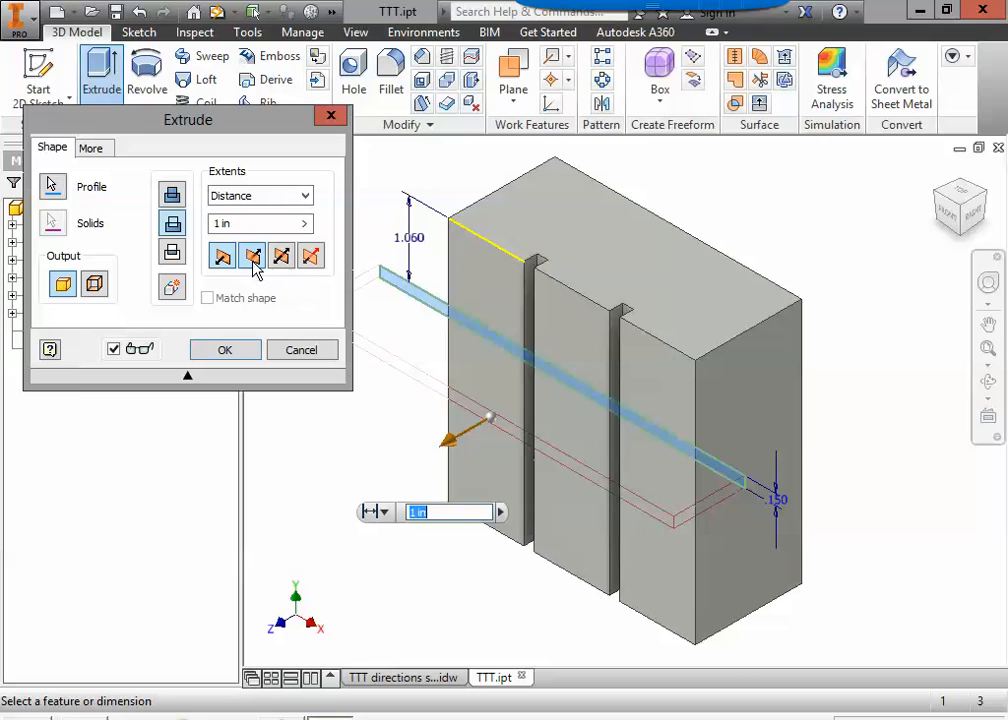
pyautogui.click(253, 259)
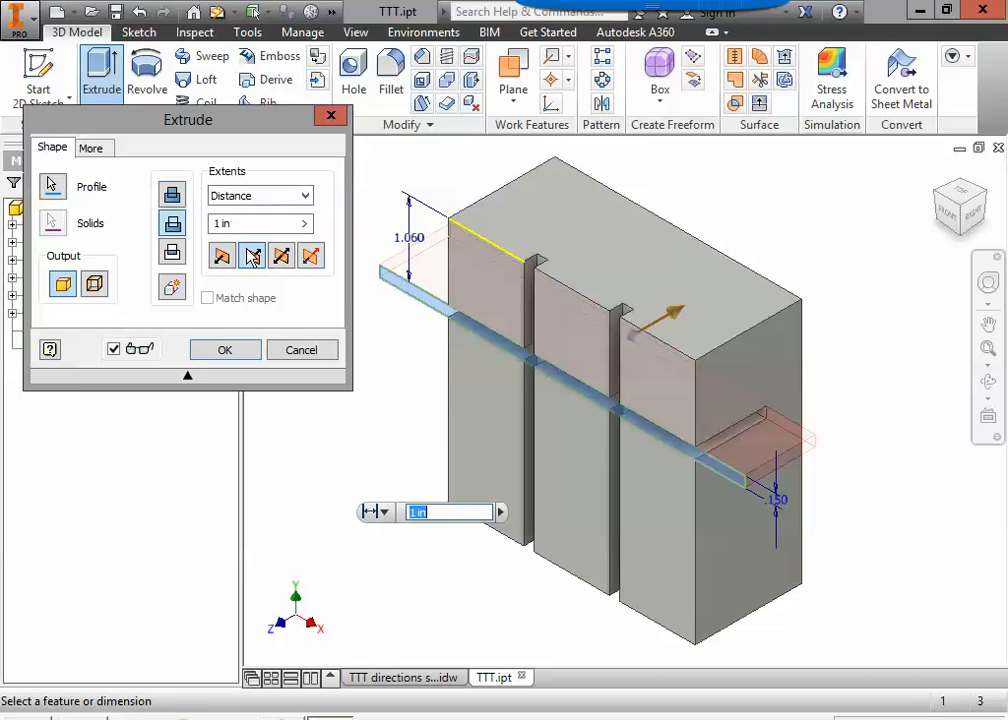
pyautogui.click(260, 224)
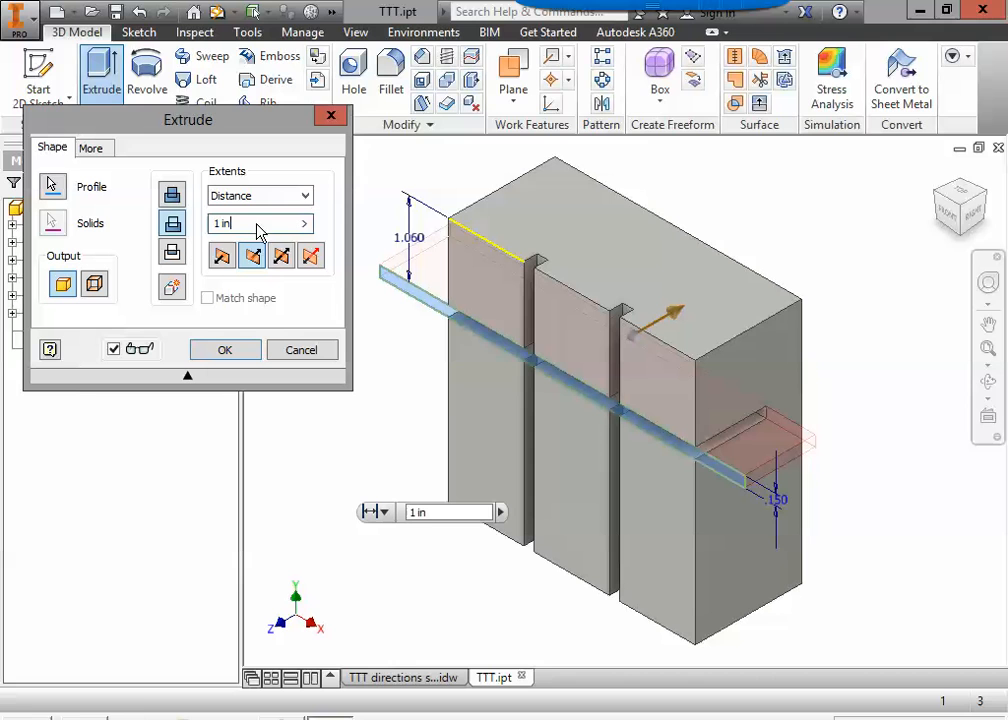
# Step: Check the groove depth in the side view of the TTT directions sheet and cut the groove 0.19 in deep
pyautogui.click(418, 679)
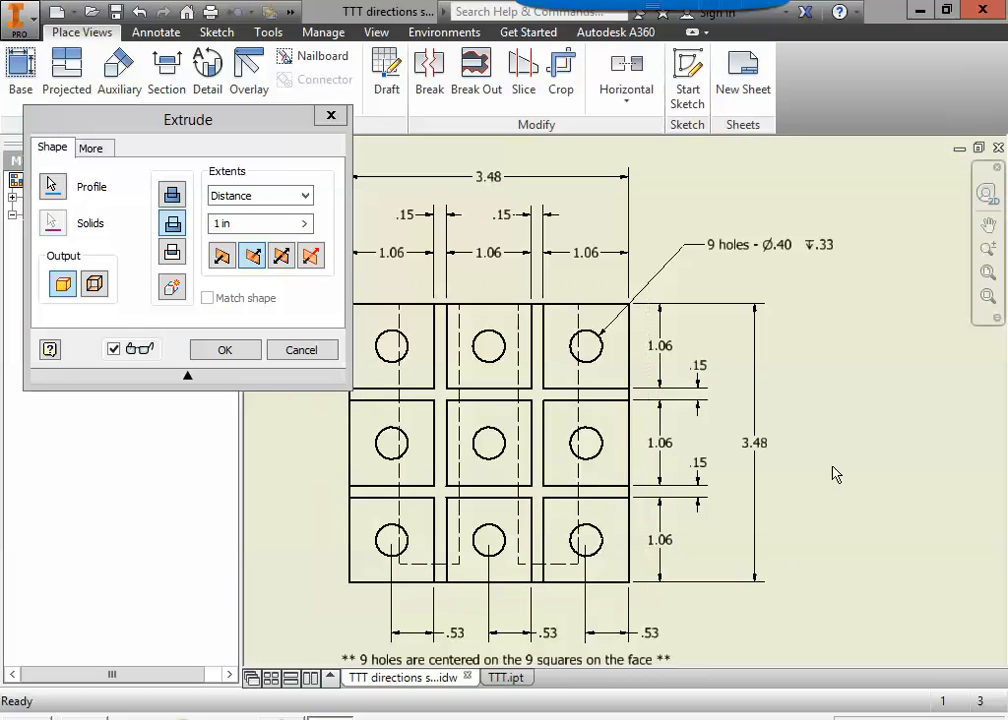
pyautogui.scroll(5, 833, 474)
pyautogui.moveTo(718, 454); pyautogui.dragTo(480, 418, button='middle')
pyautogui.scroll(-6, 700, 390)
pyautogui.moveTo(792, 428); pyautogui.dragTo(619, 408, button='middle')
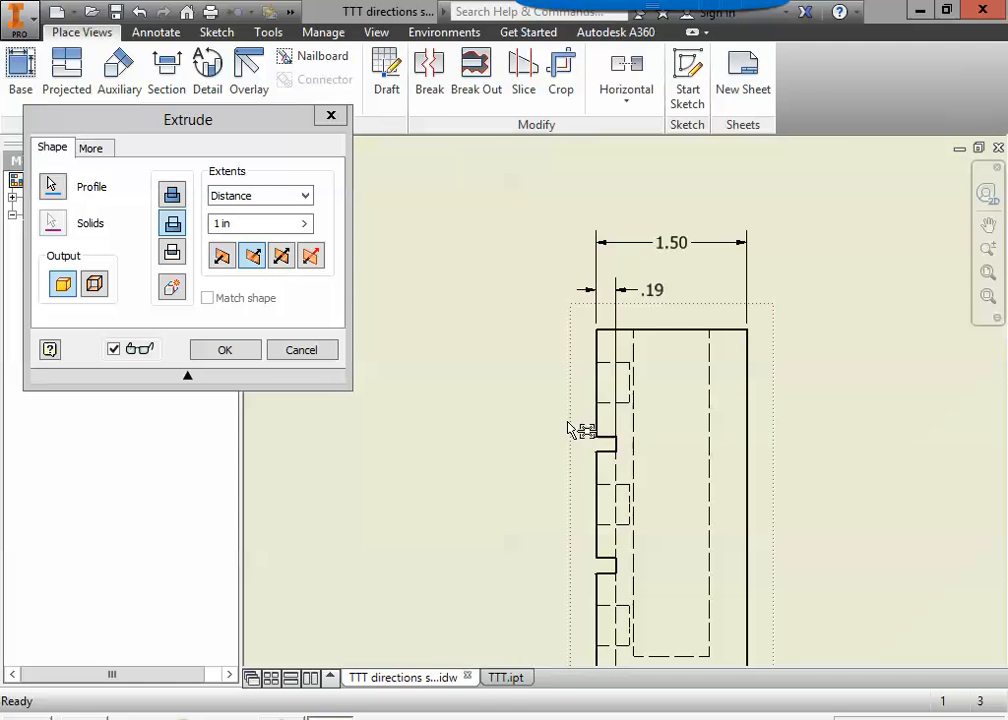
pyautogui.click(503, 677)
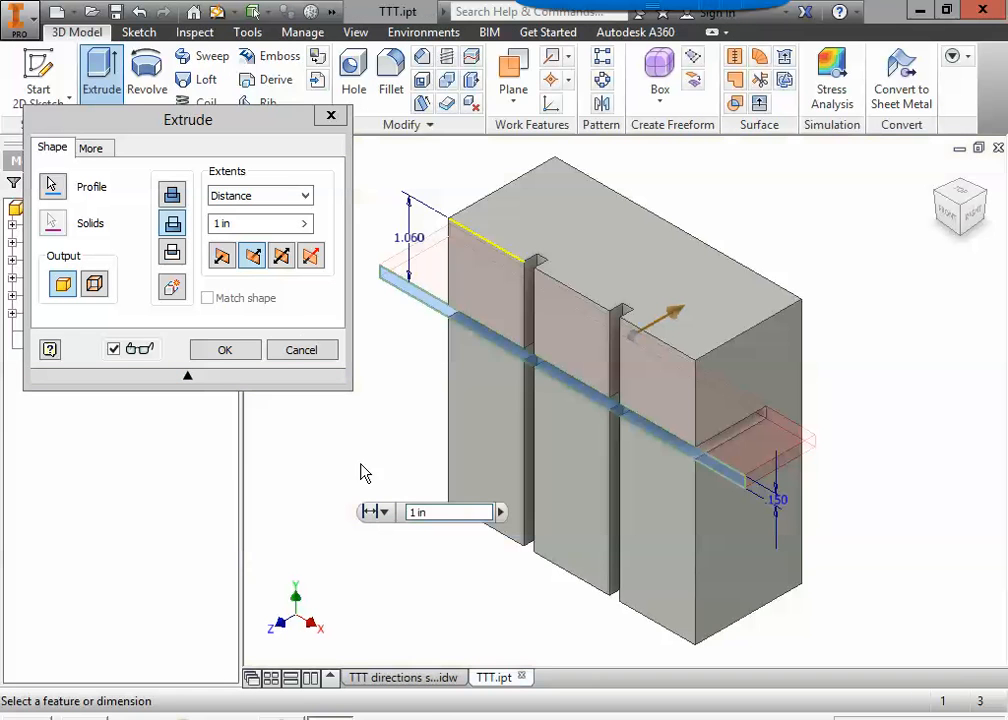
pyautogui.click(247, 224)
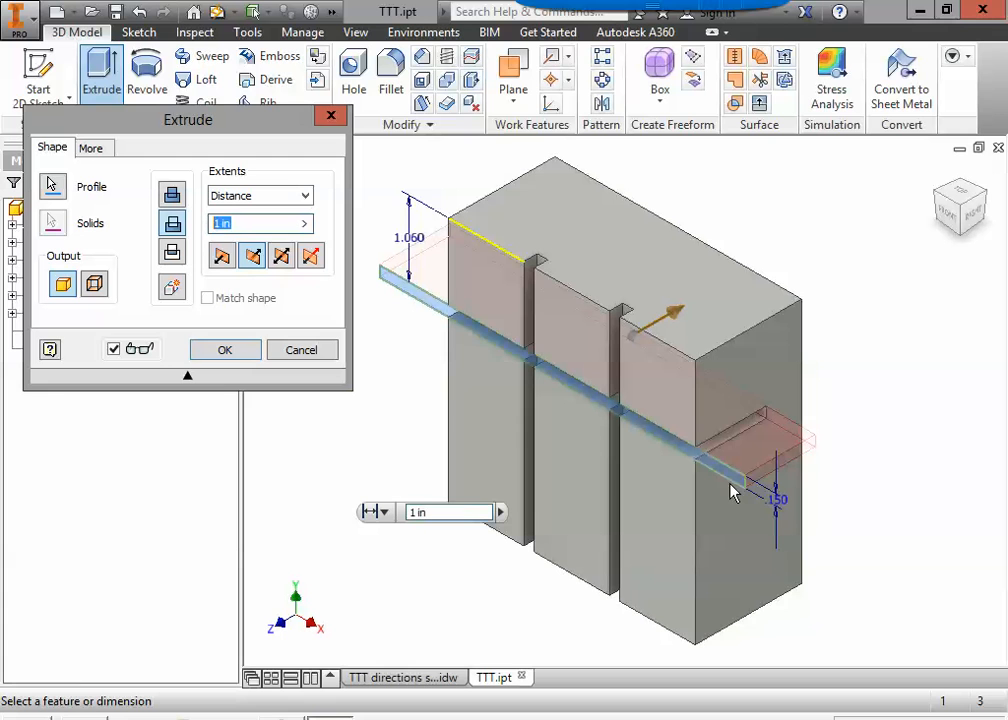
pyautogui.write('.19')
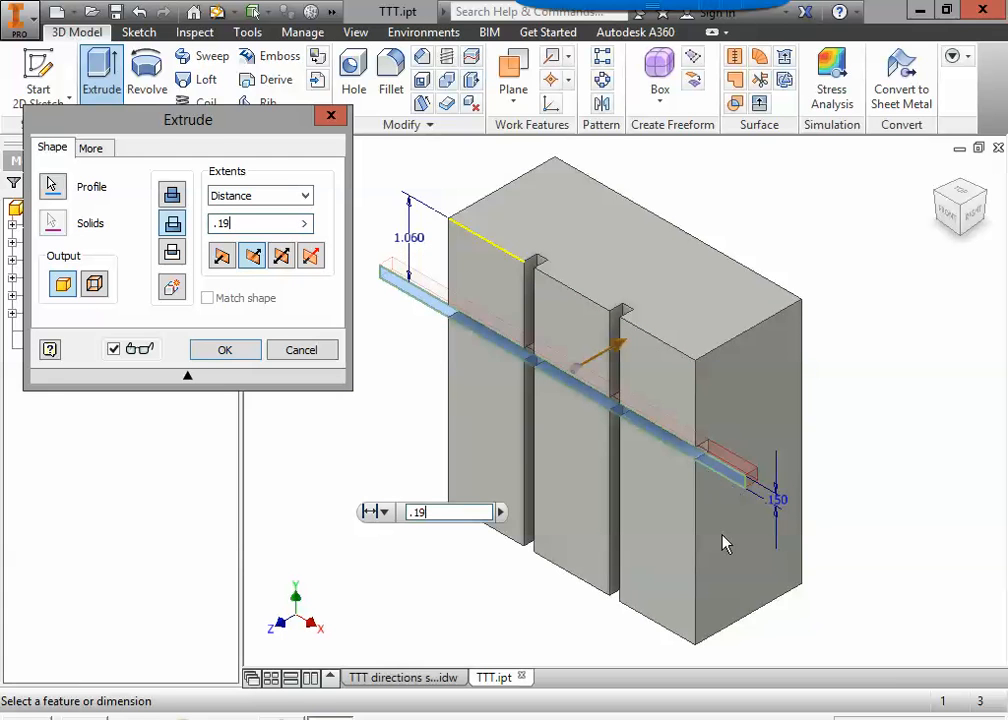
pyautogui.click(245, 362)
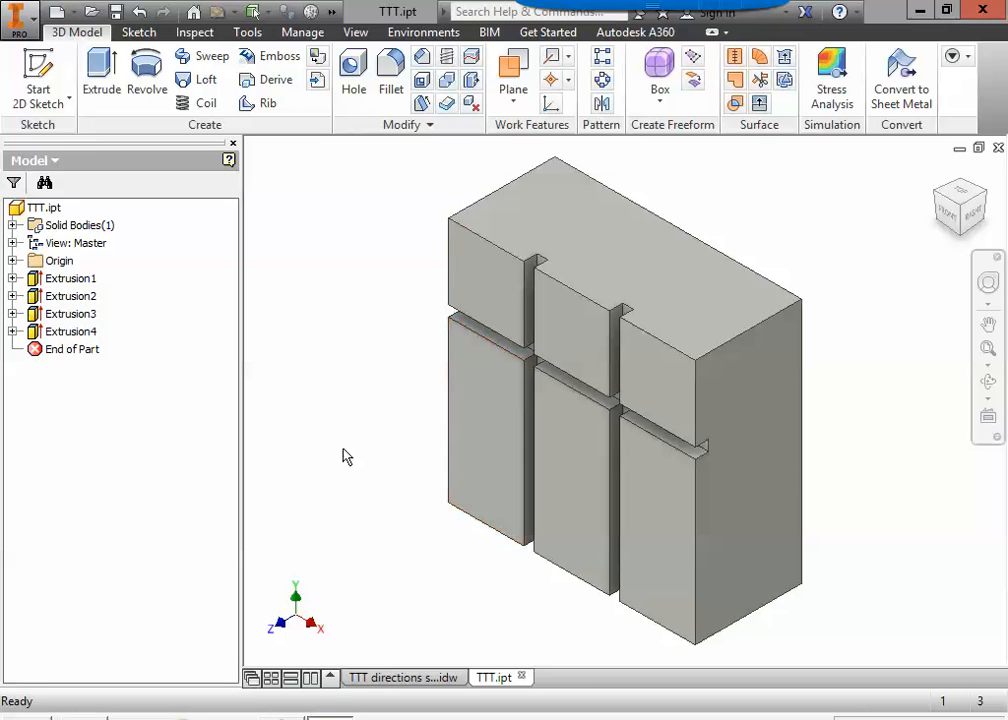
# Step: Start a 2D sketch on the block's front face, on the left section below the horizontal groove, viewed from the front
pyautogui.click(42, 67)
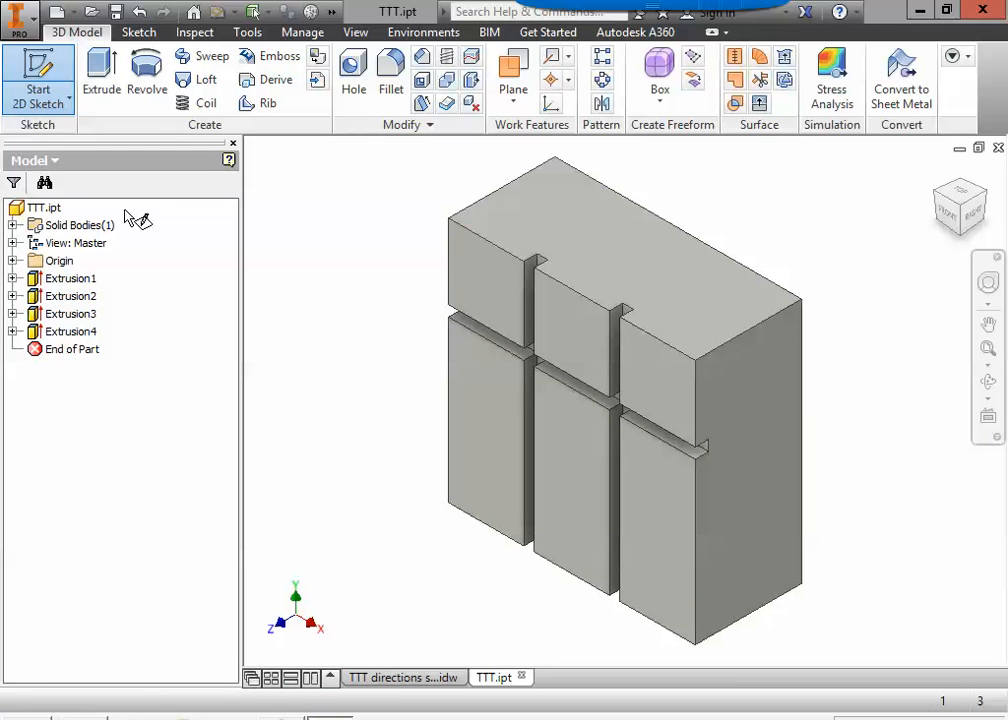
pyautogui.click(481, 428)
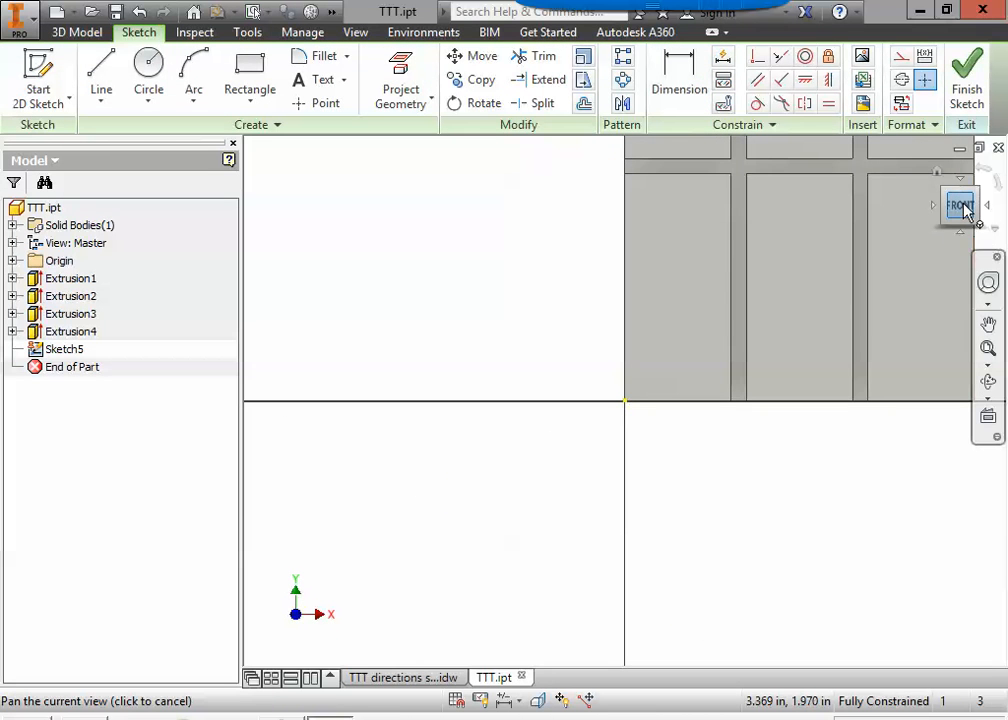
pyautogui.click(965, 202)
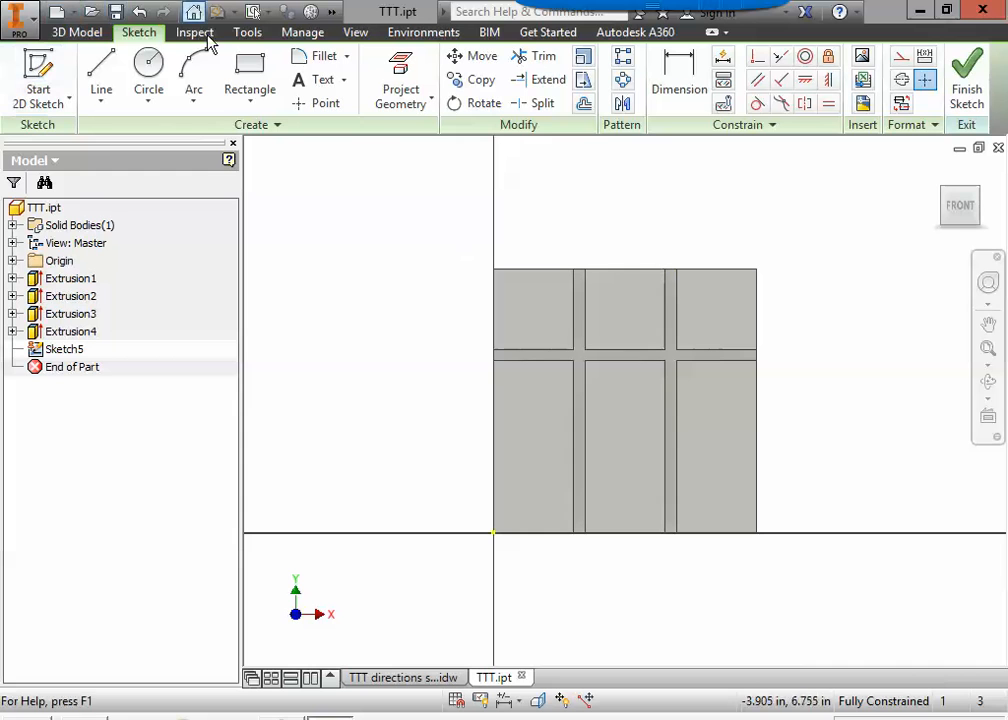
# Step: Sketch a horizontal rectangle 0.15 in high and about 5.54 in wide below the existing groove, spanning past both sides of the block
pyautogui.click(252, 72)
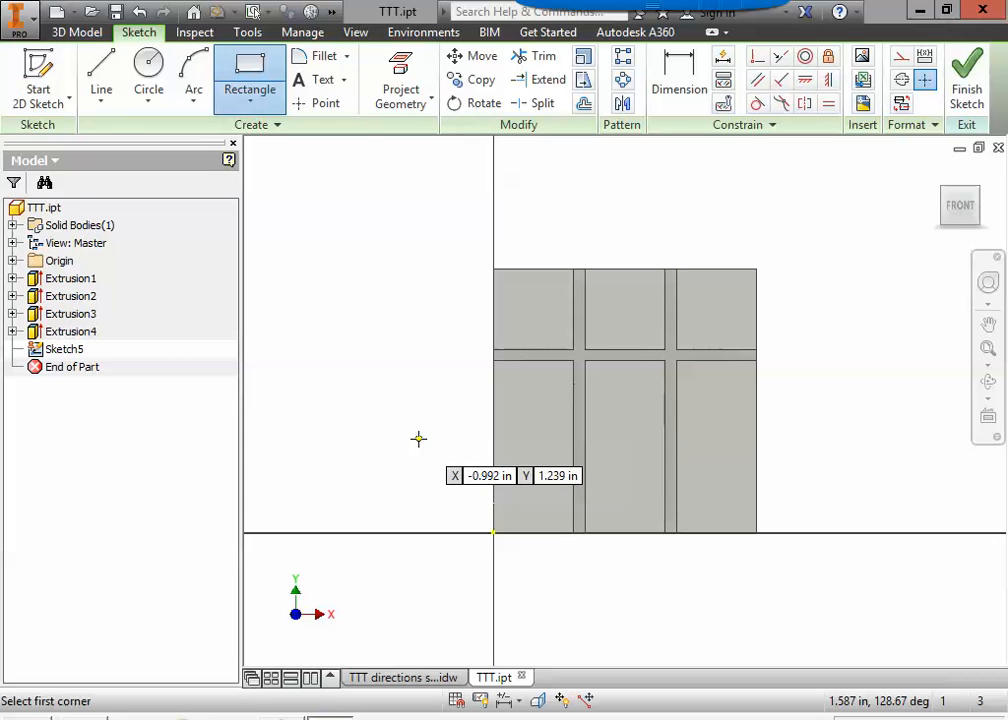
pyautogui.click(418, 438)
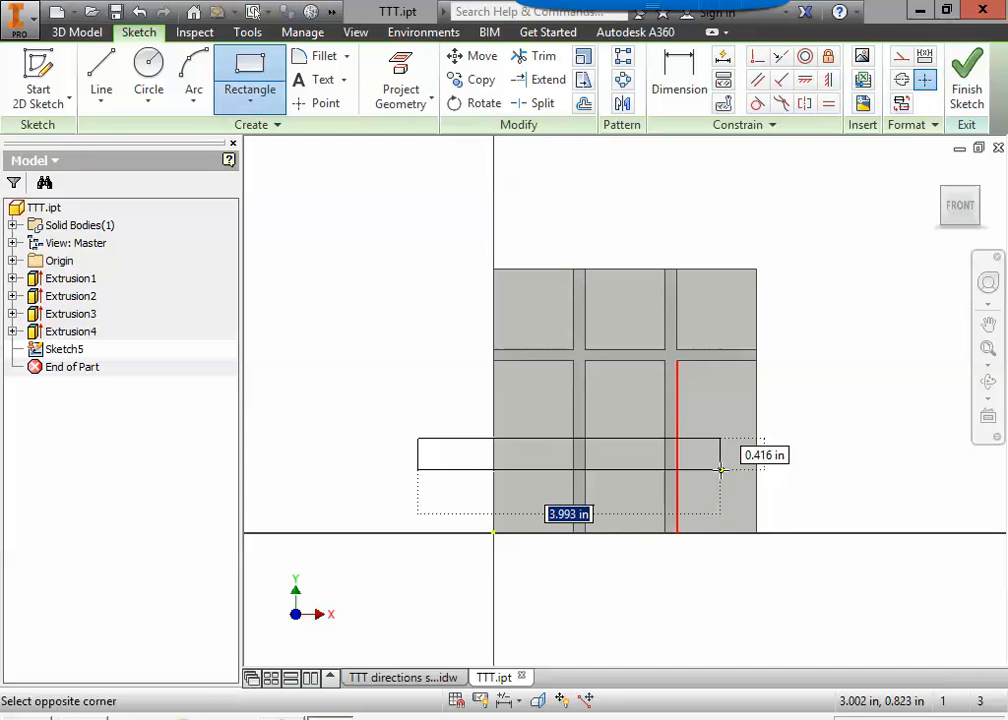
pyautogui.press('Tab')
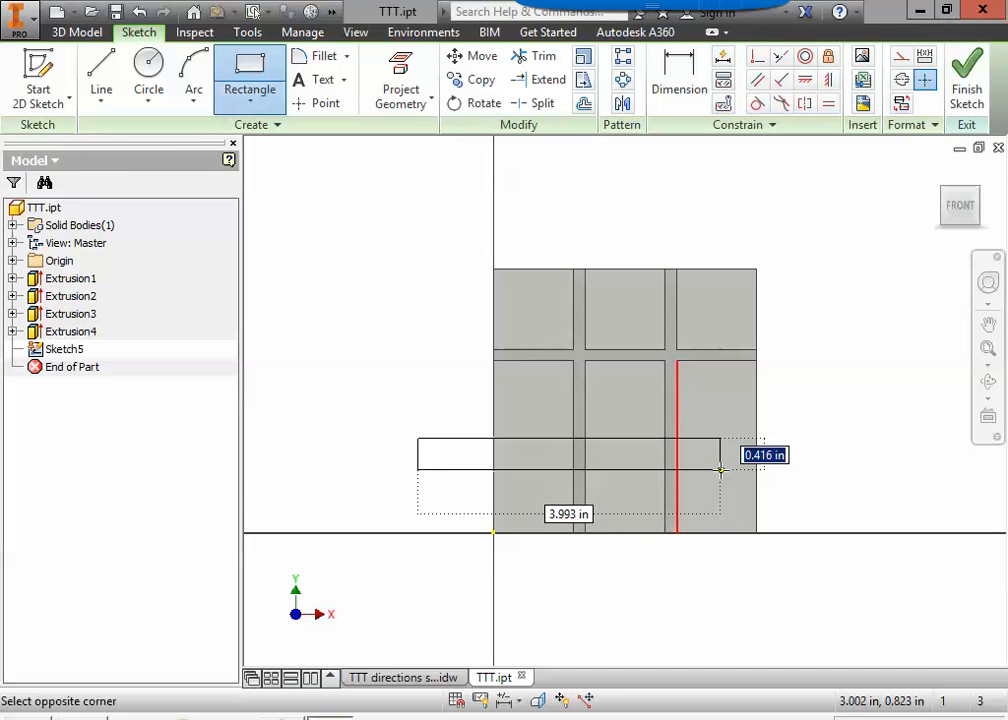
pyautogui.write('.15')
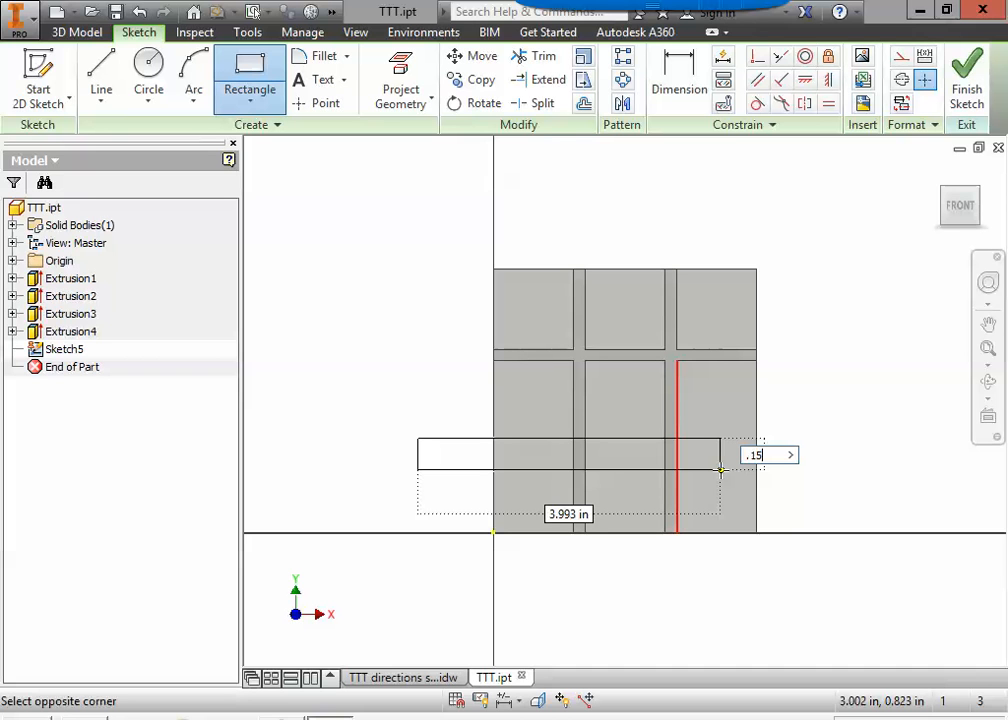
pyautogui.press('Tab')
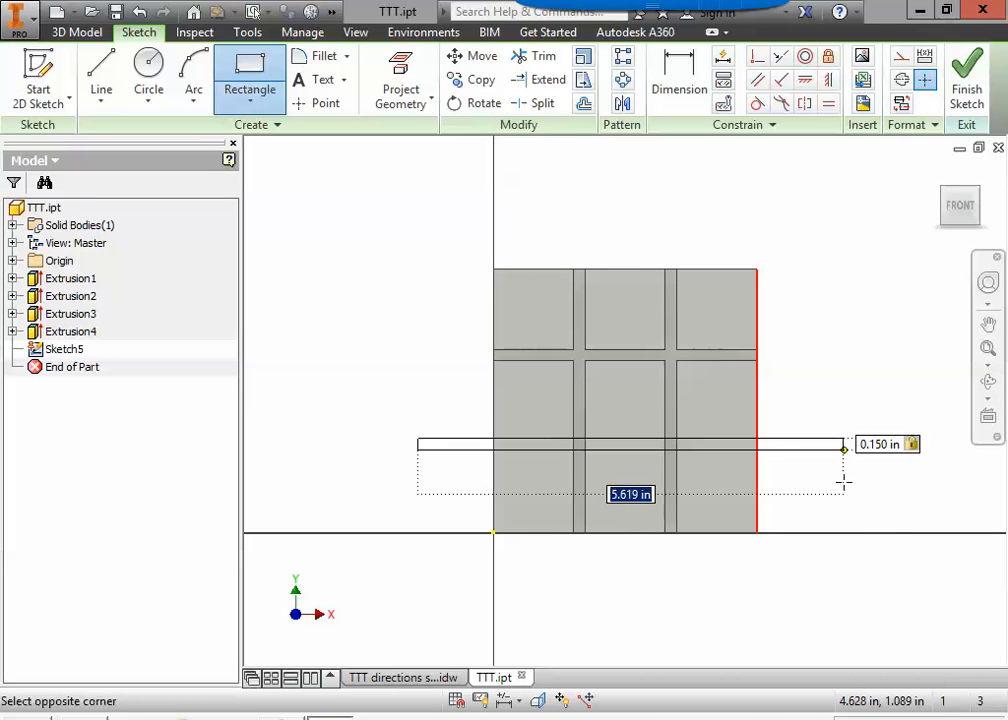
pyautogui.click(837, 461)
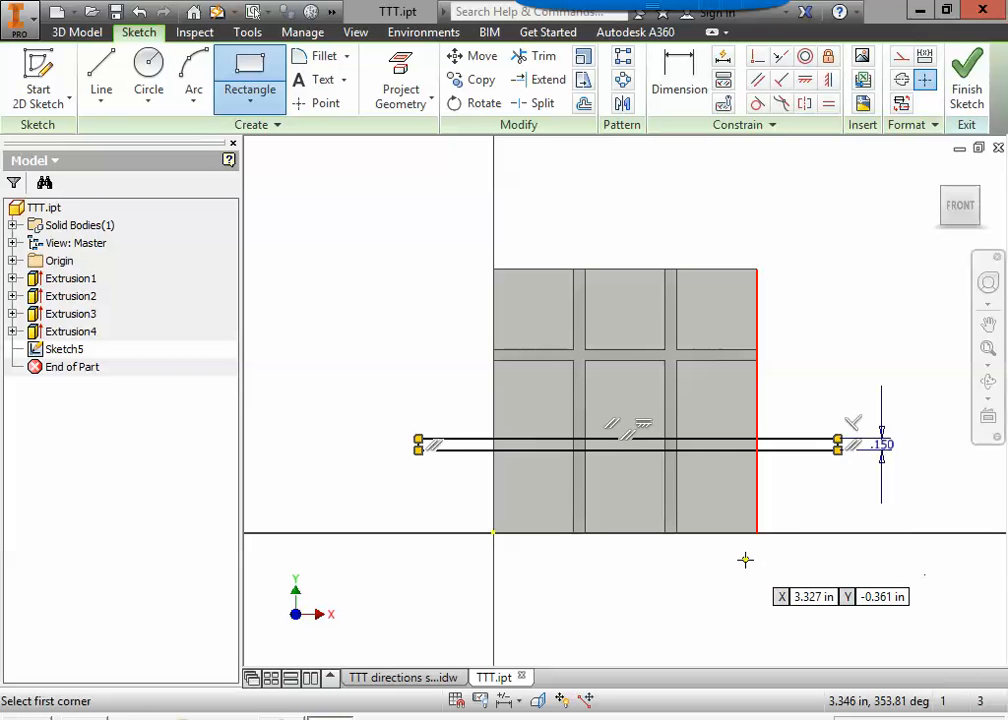
pyautogui.press('Escape')
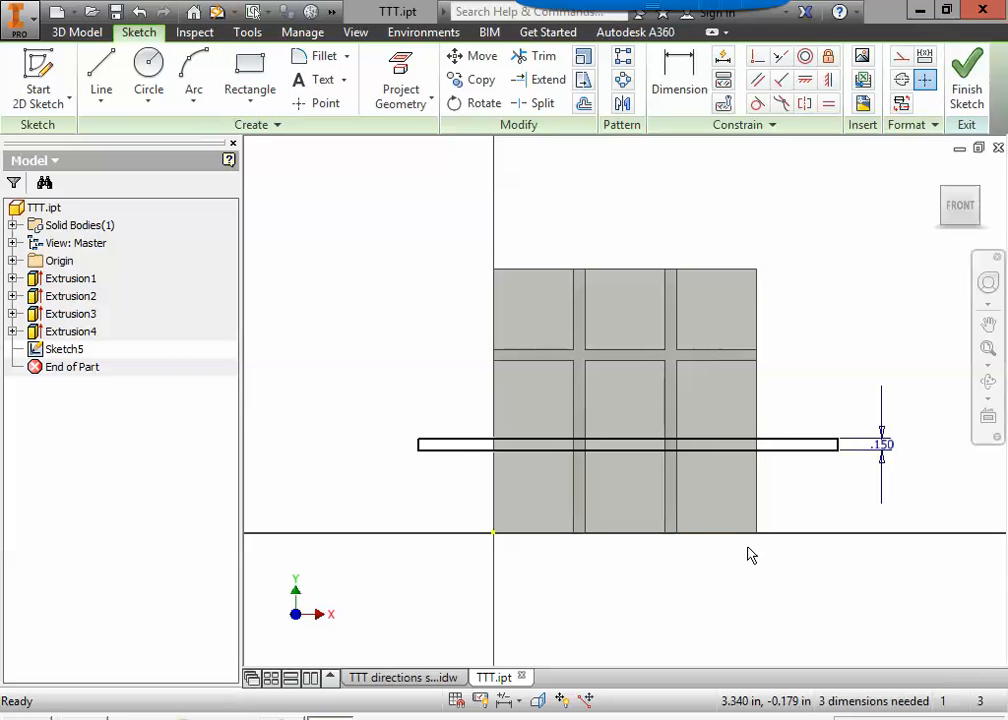
pyautogui.click(677, 85)
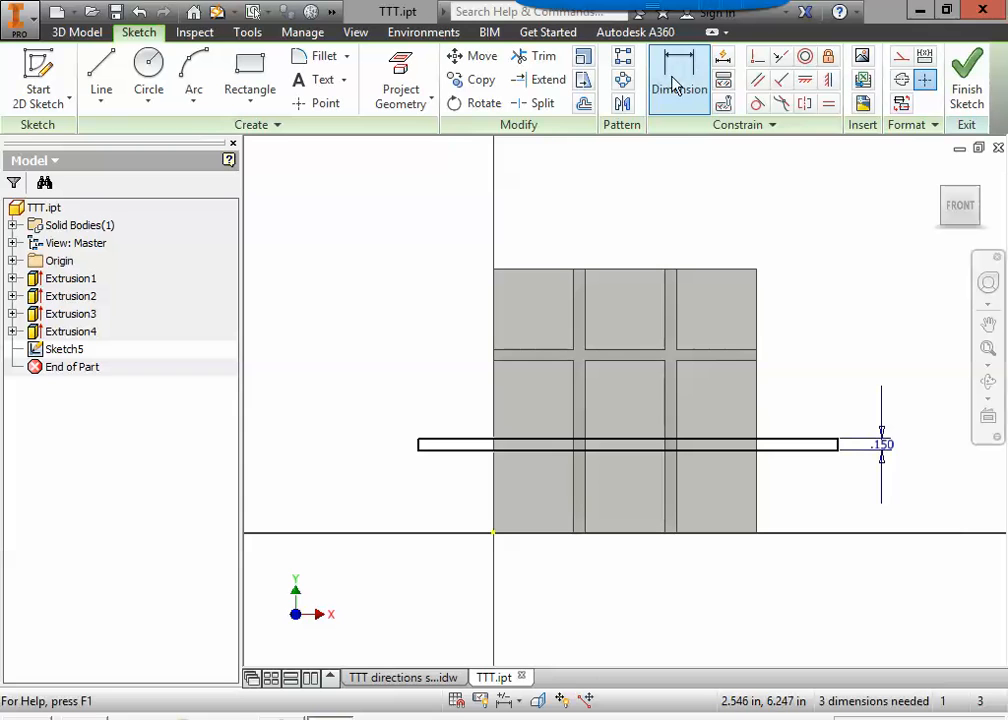
pyautogui.click(684, 75)
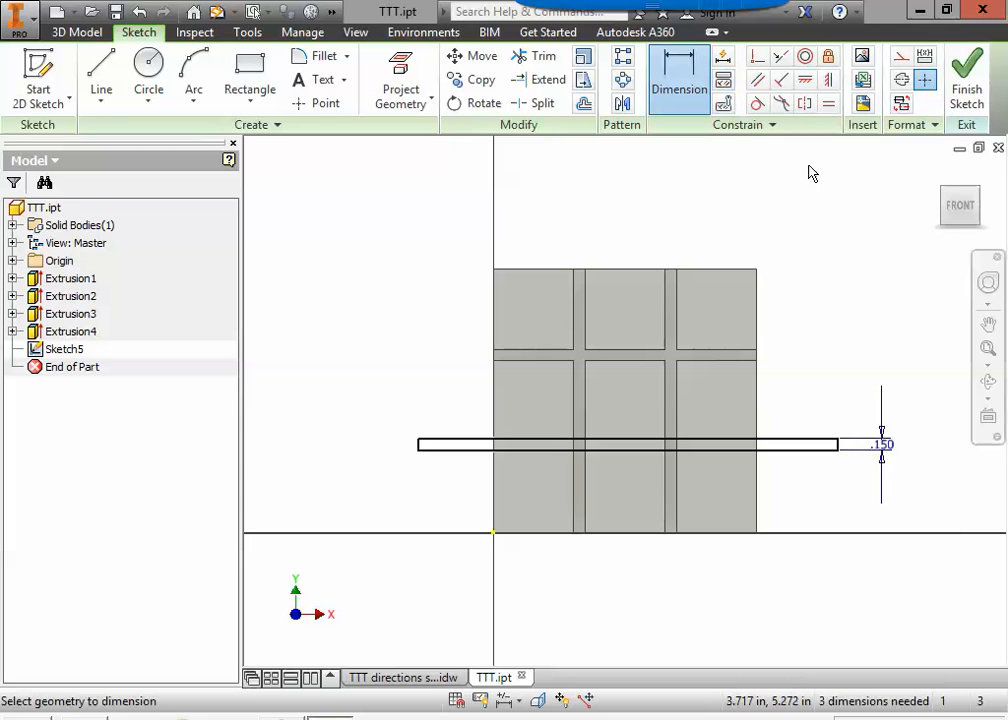
pyautogui.click(542, 459)
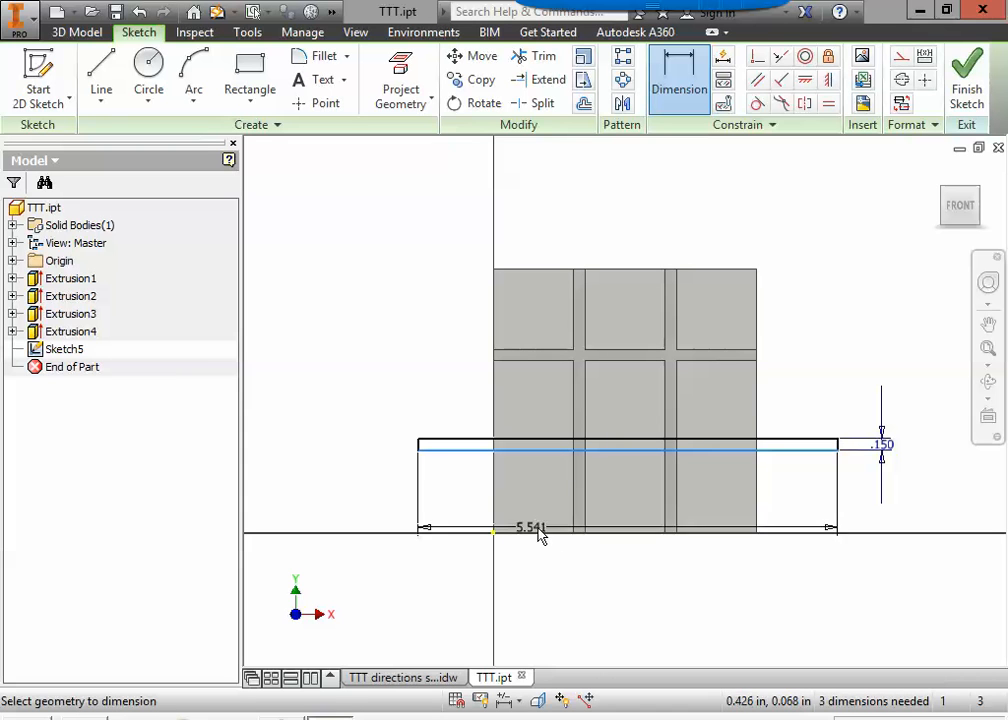
pyautogui.click(536, 540)
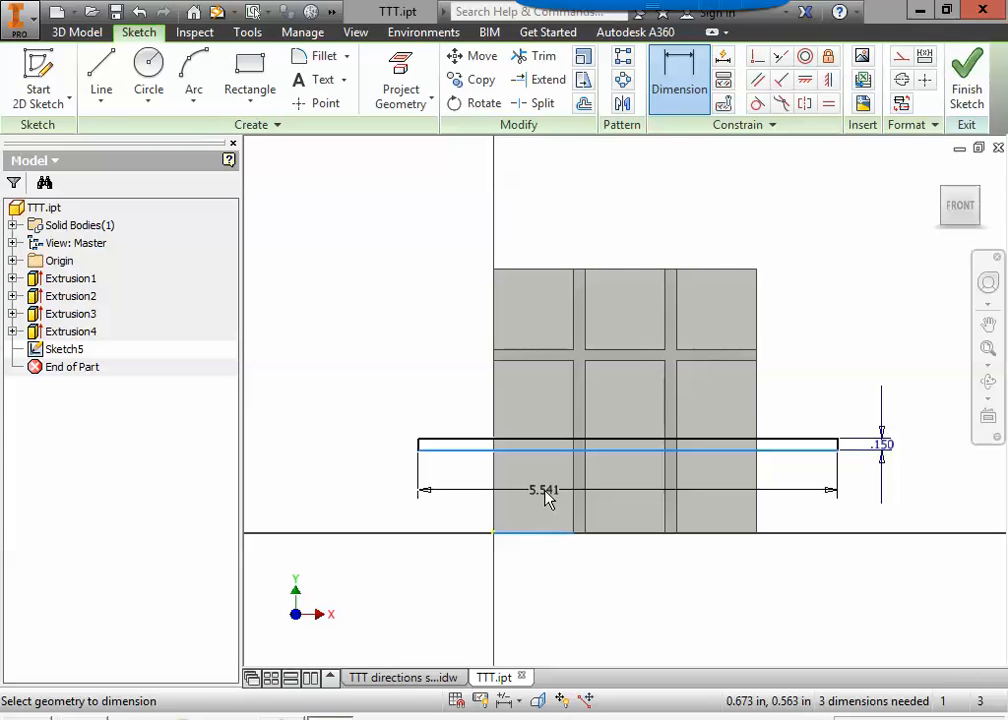
pyautogui.press('Escape')
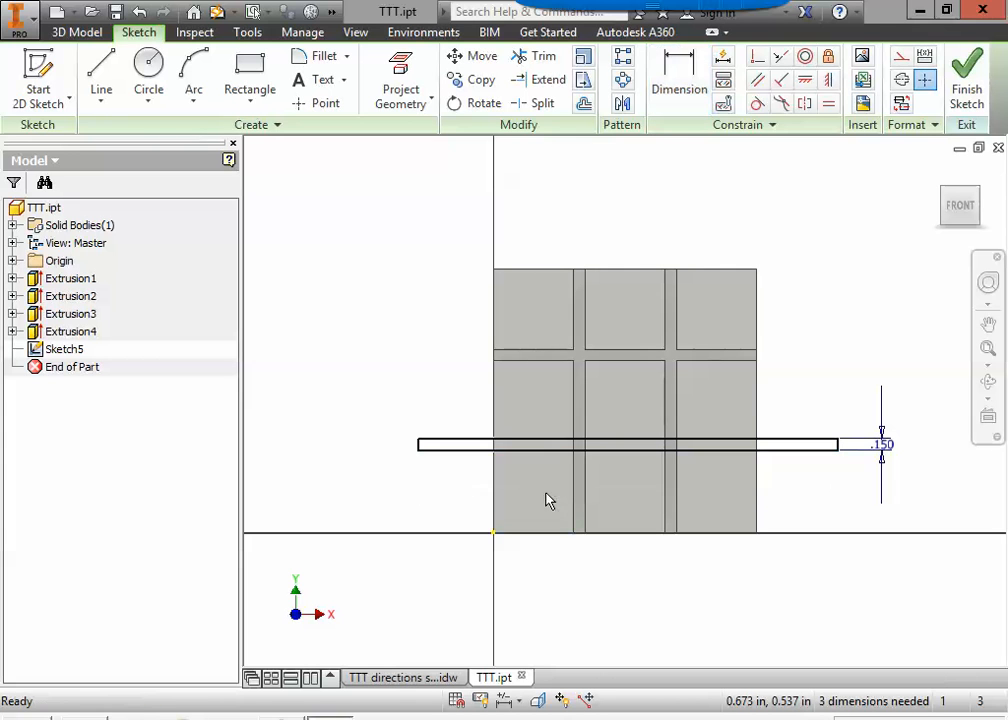
# Step: Dimension the rectangle's lower edge 1.06 in above the block's bottom edge and finish the sketch
pyautogui.click(684, 88)
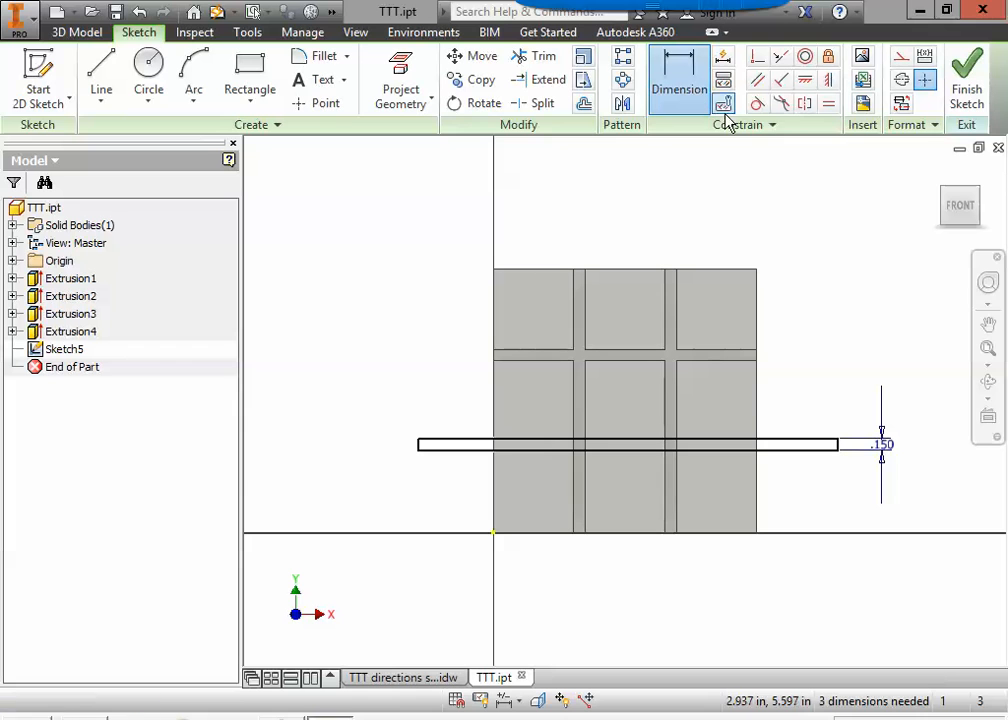
pyautogui.click(537, 542)
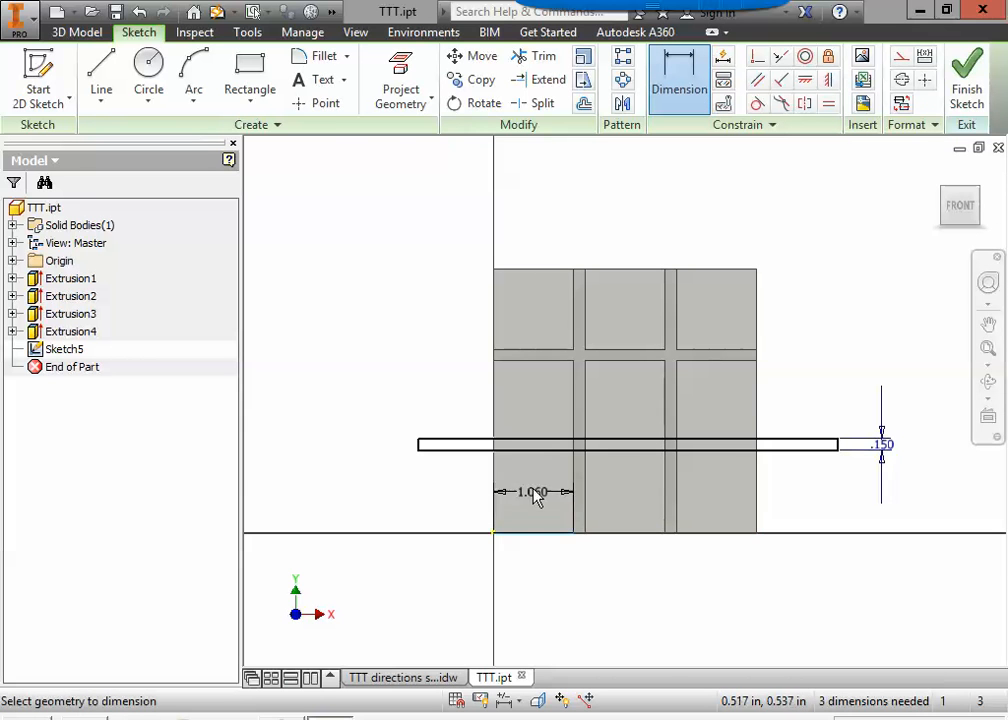
pyautogui.click(533, 452)
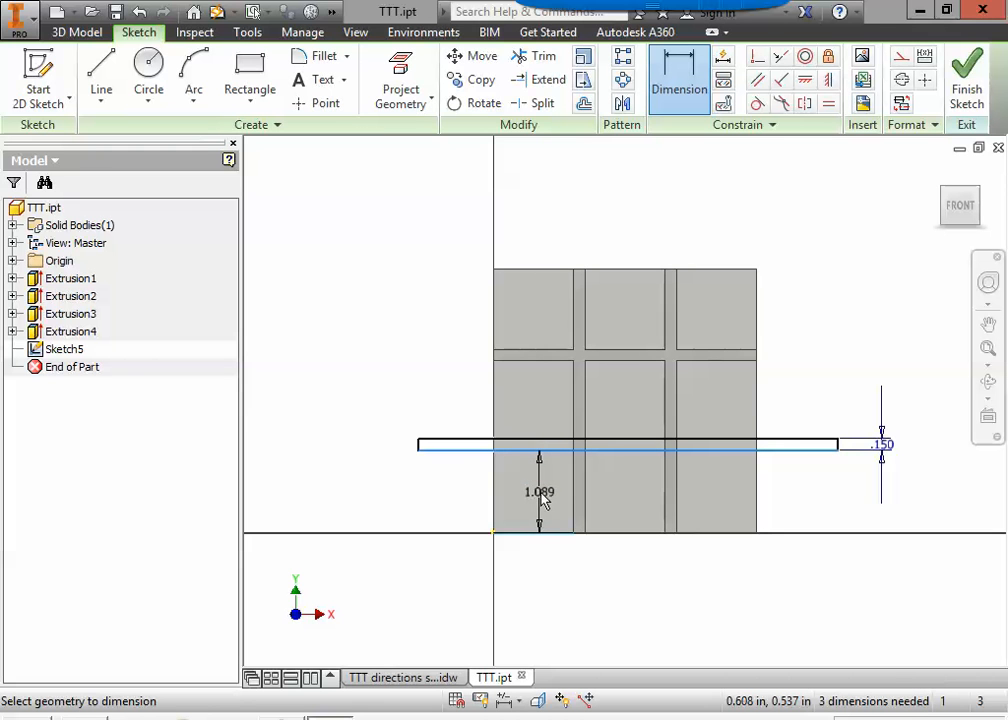
pyautogui.click(452, 498)
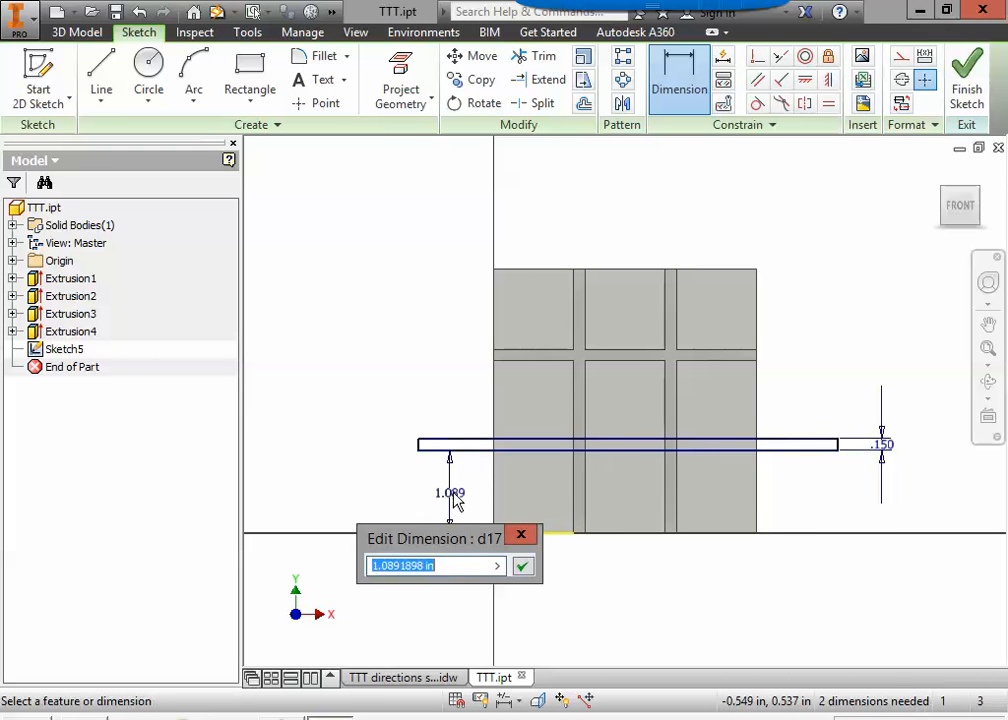
pyautogui.write('1.0')
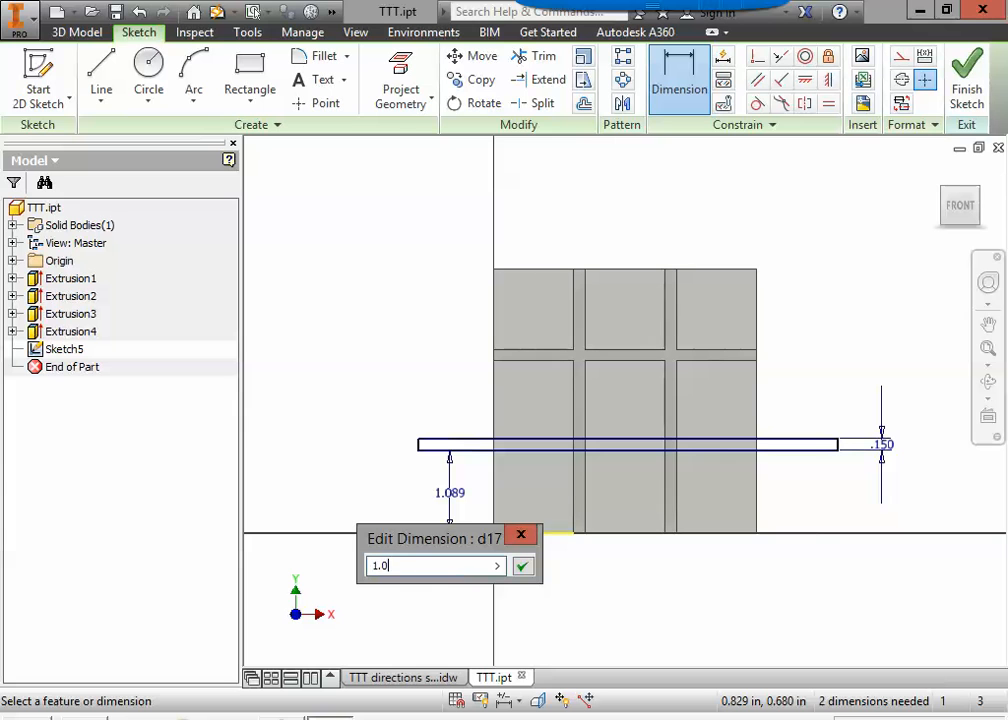
pyautogui.write('6')
pyautogui.press('Return')
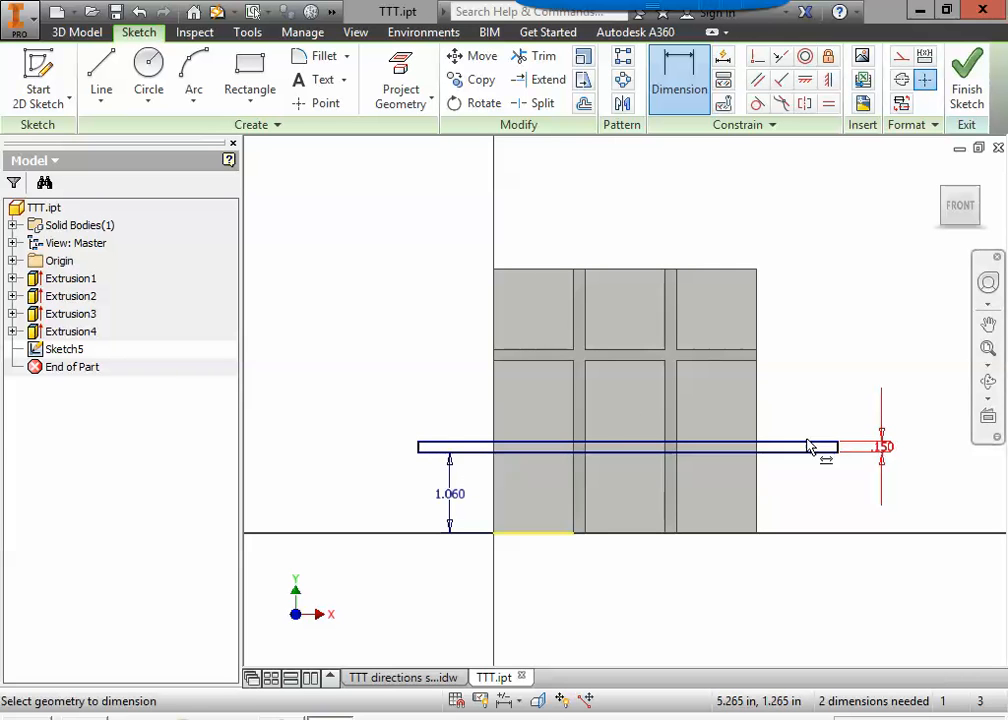
pyautogui.click(972, 70)
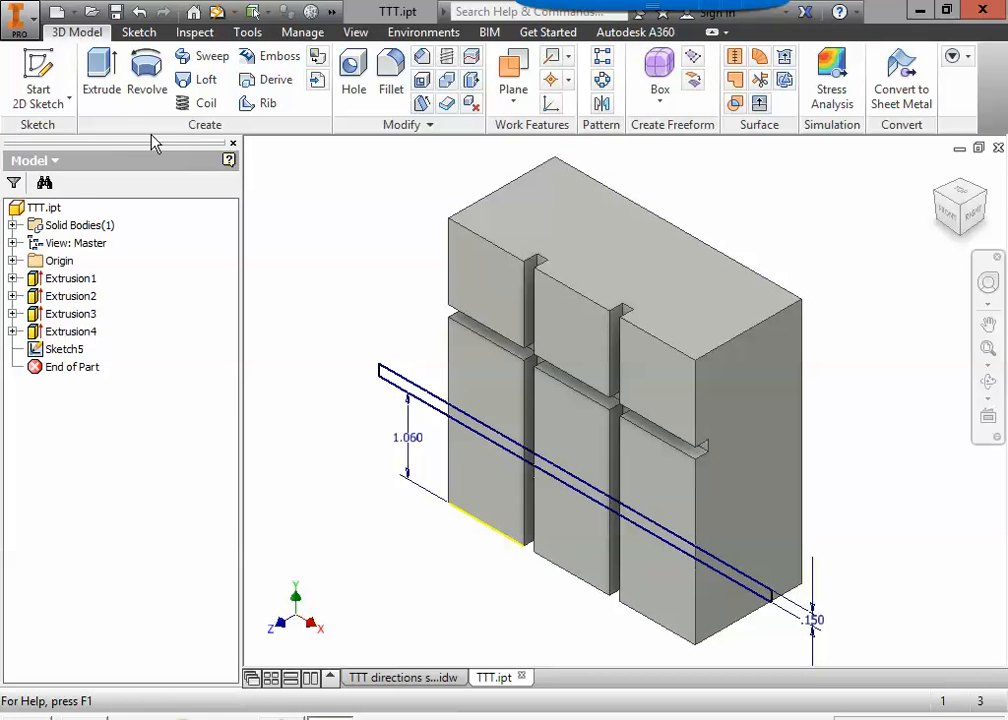
# Step: Extrude the lower horizontal rectangle as a cut 0.19 in deep into the block's front face
pyautogui.click(101, 86)
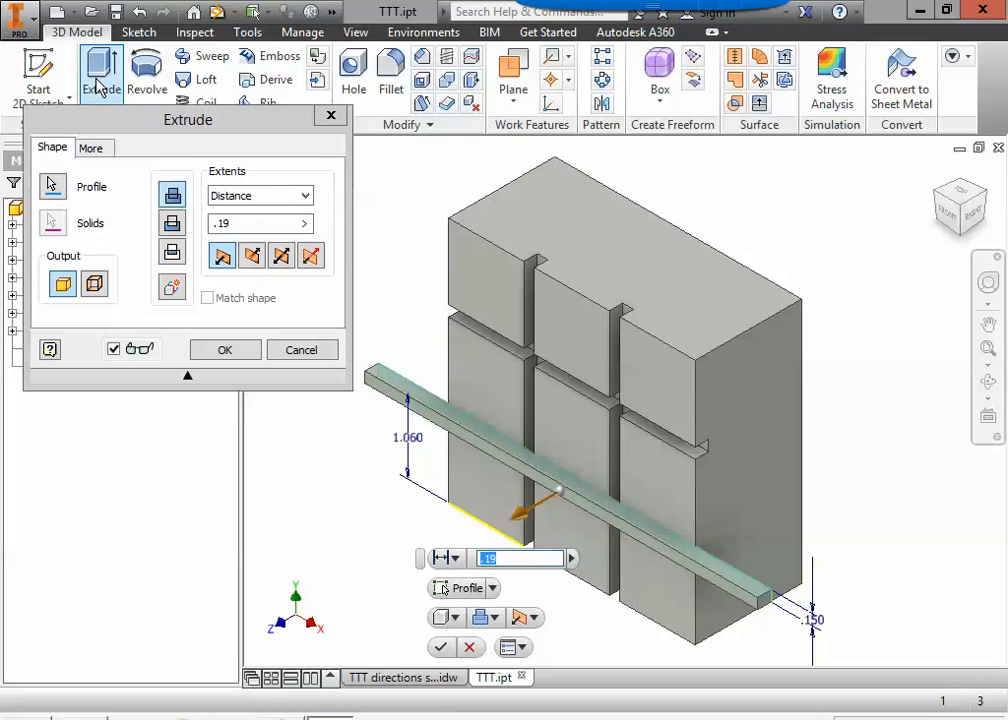
pyautogui.click(172, 225)
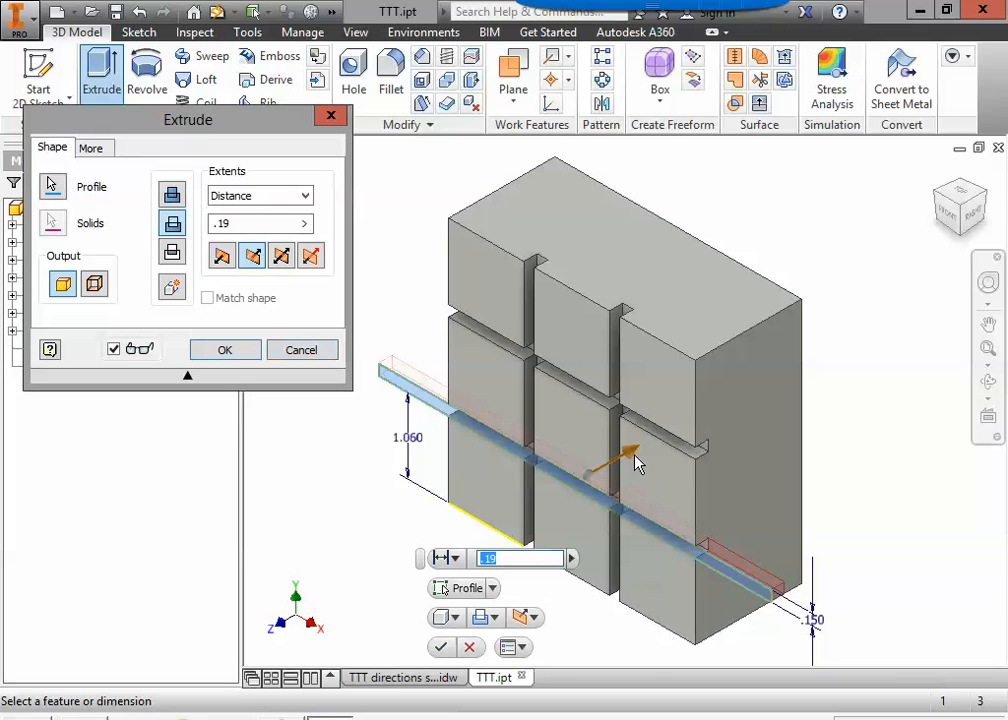
pyautogui.click(246, 224)
pyautogui.moveTo(244, 221); pyautogui.dragTo(183, 218)
pyautogui.click(268, 223)
pyautogui.click(261, 225)
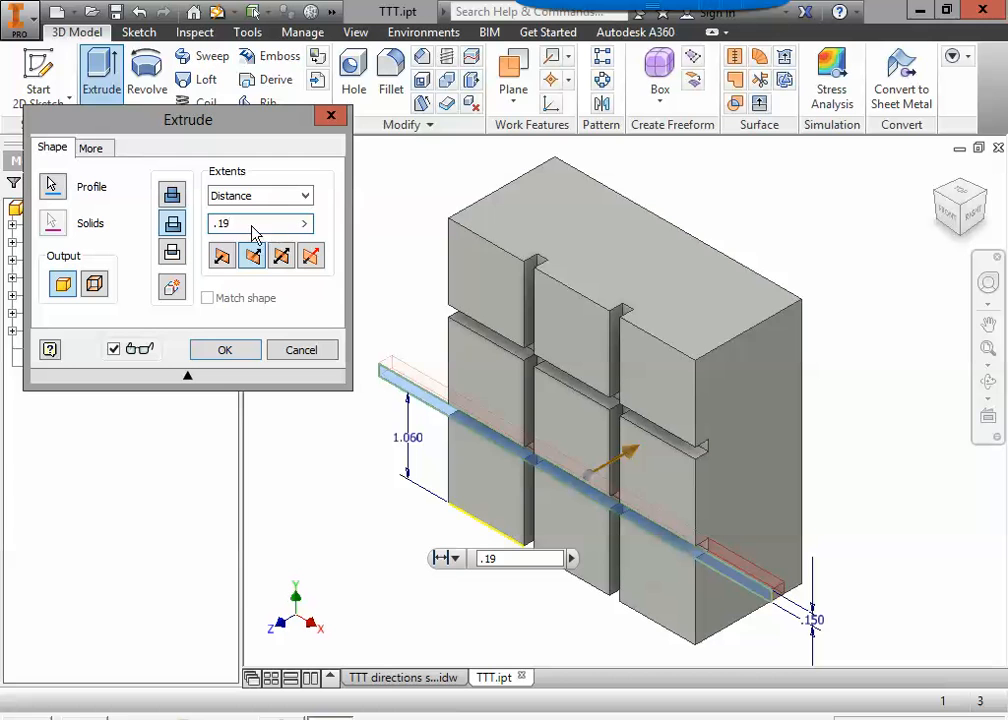
pyautogui.moveTo(253, 226); pyautogui.dragTo(187, 219)
pyautogui.click(261, 223)
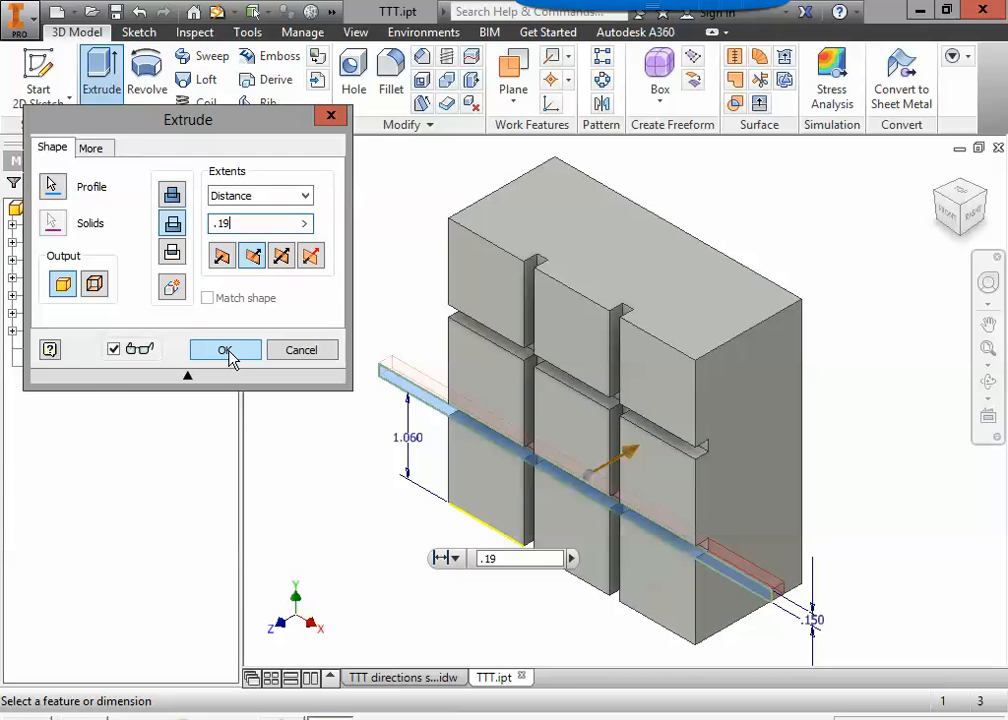
pyautogui.click(228, 352)
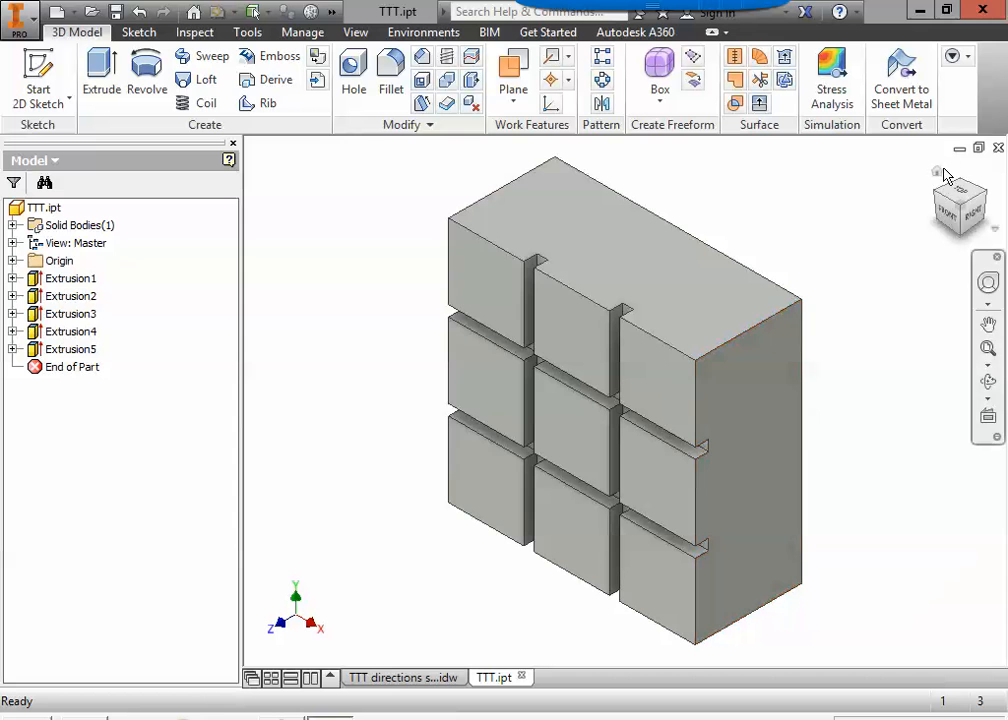
pyautogui.keyDown('shift'); pyautogui.moveTo(488, 492); pyautogui.dragTo(547, 447, button='middle'); pyautogui.keyUp('shift')
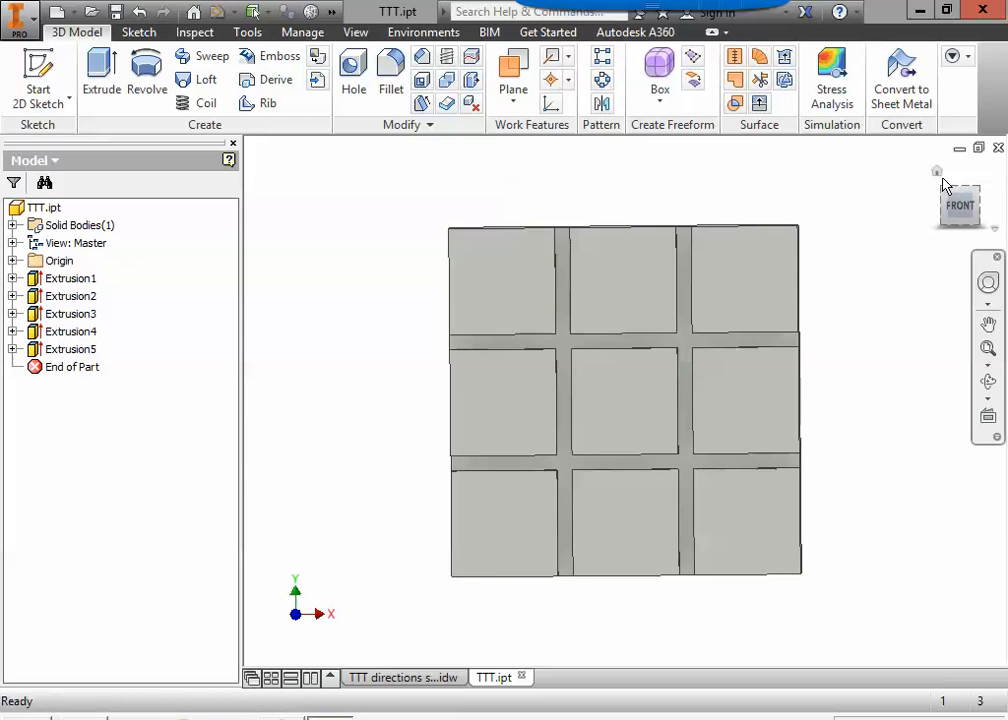
pyautogui.keyDown('shift'); pyautogui.moveTo(889, 218); pyautogui.dragTo(410, 408, button='middle'); pyautogui.keyUp('shift')
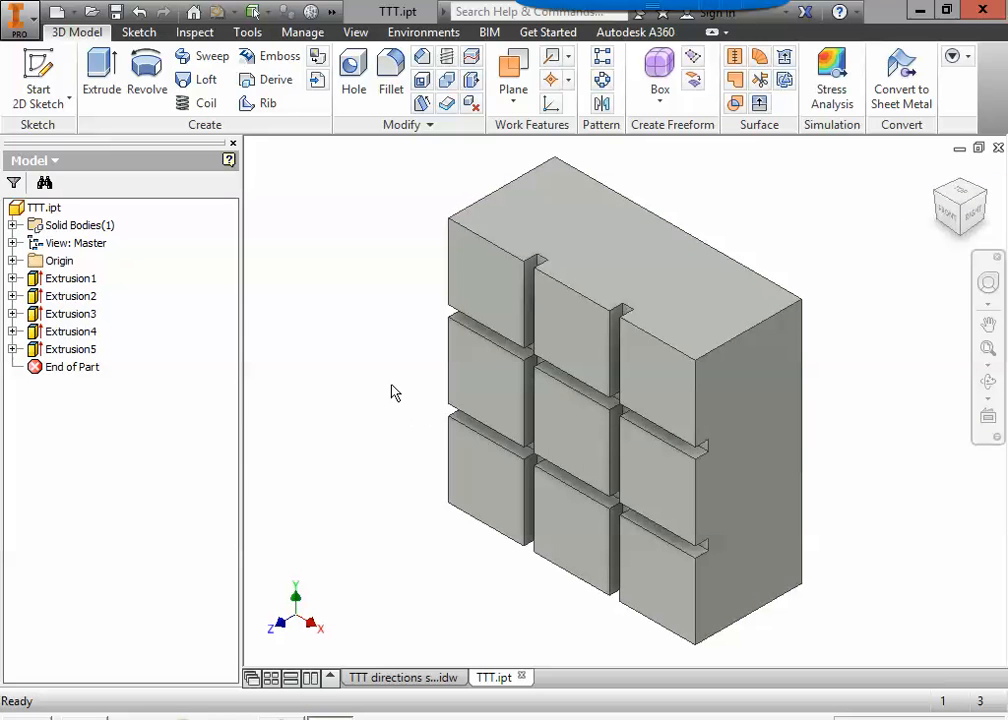